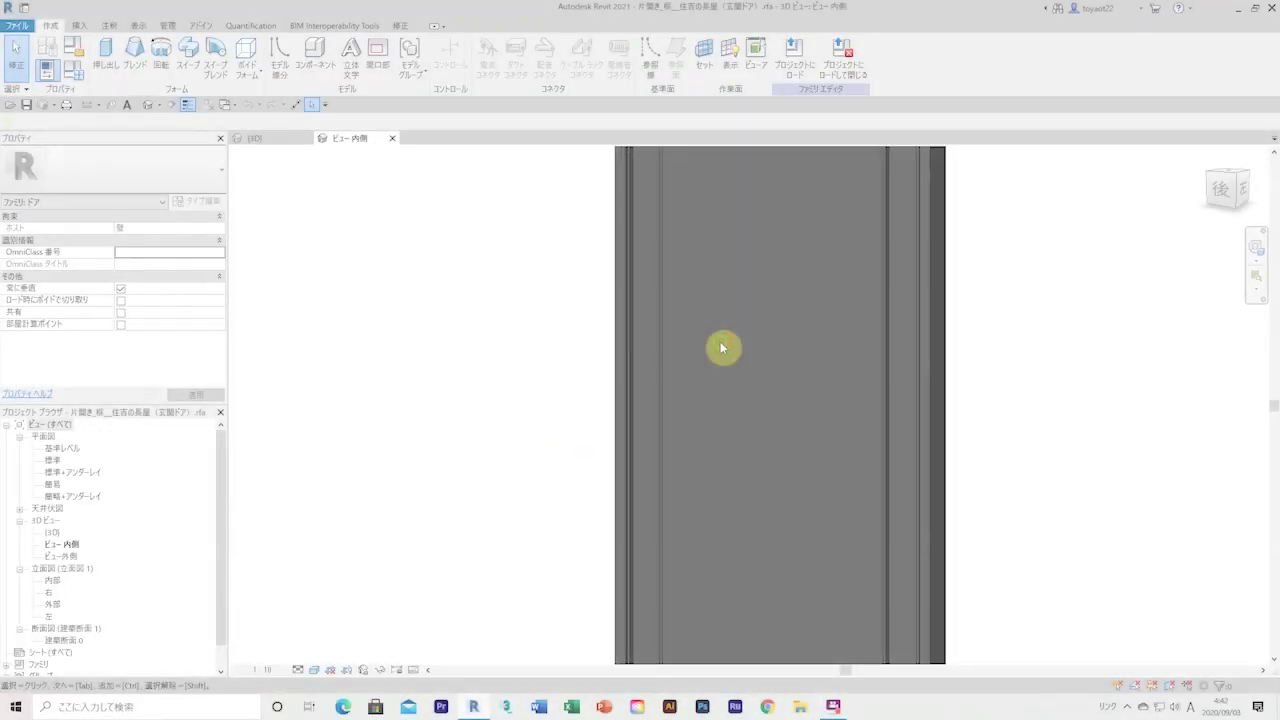
Open the left (左), right (右) and exterior (外部) elevation views of the door family
{"action": "double_click", "coordinate": [48, 616]}
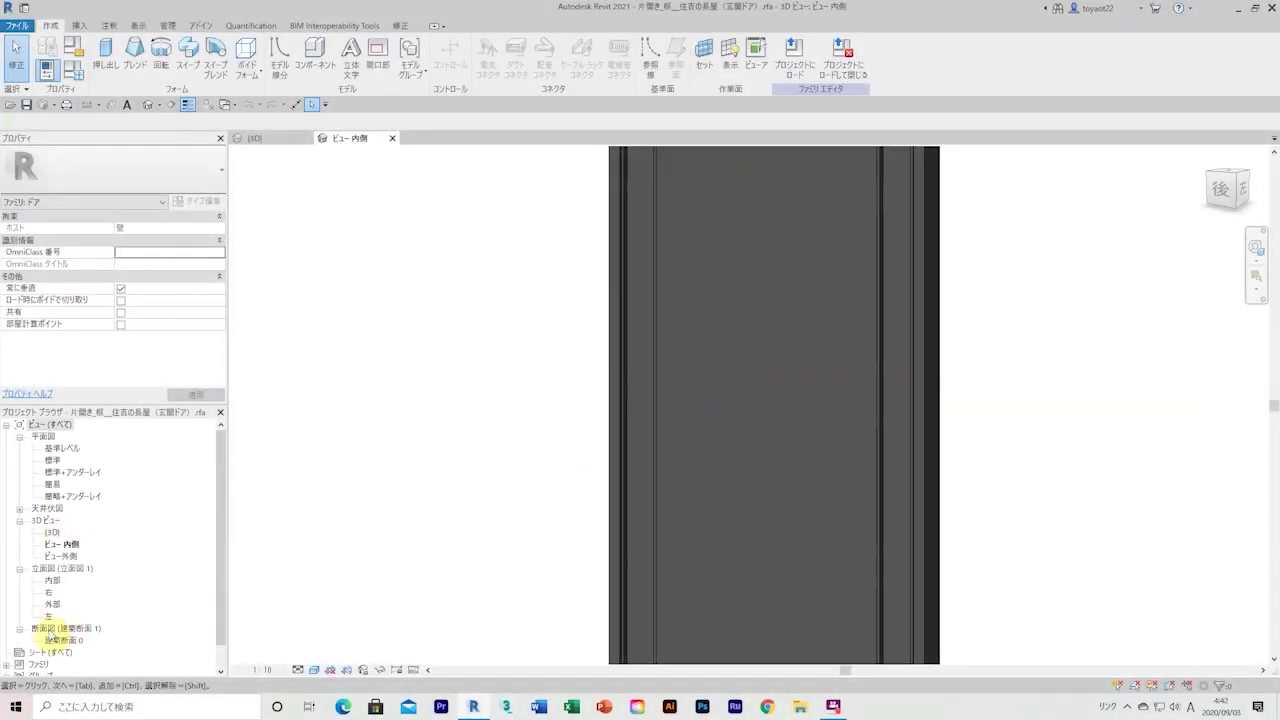
{"action": "double_click", "coordinate": [48, 592]}
{"action": "double_click", "coordinate": [52, 604]}
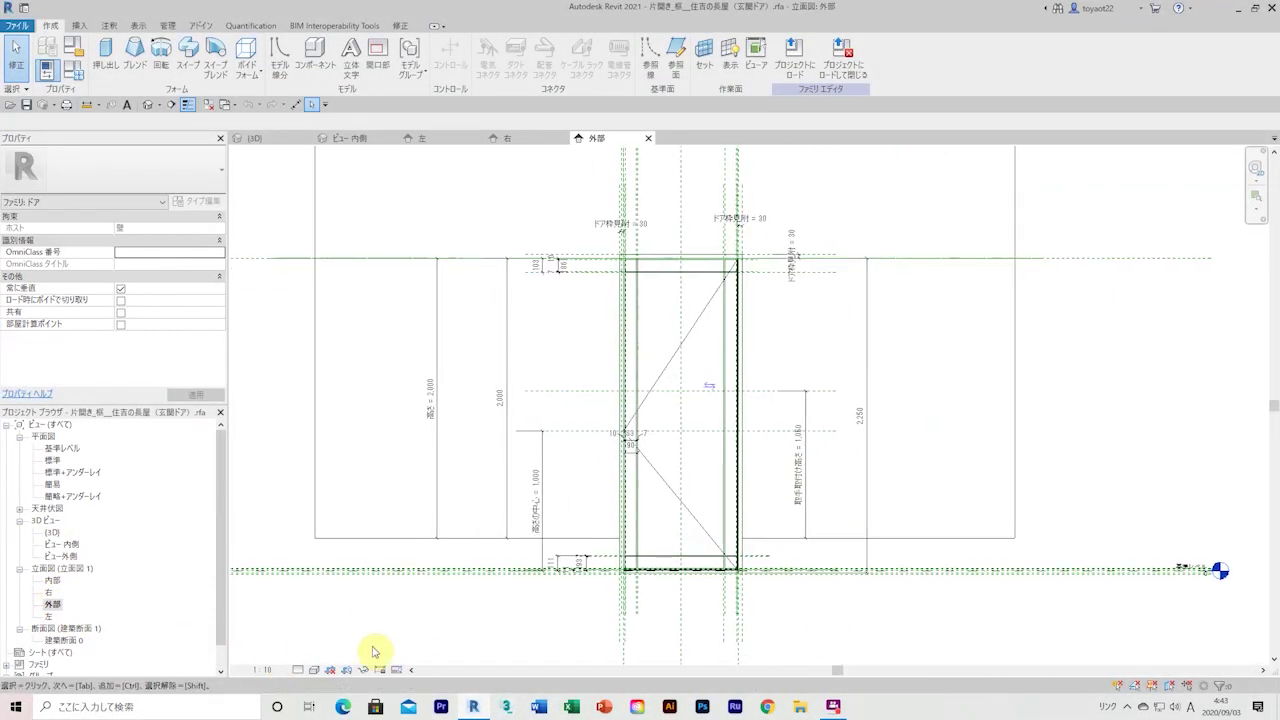
{"action": "scroll", "coordinate": [500, 266], "scroll_direction": "up", "scroll_amount": 5}
{"action": "scroll", "coordinate": [323, 223], "scroll_direction": "up", "scroll_amount": 2}
{"action": "scroll", "coordinate": [553, 297], "scroll_direction": "down", "scroll_amount": 6}
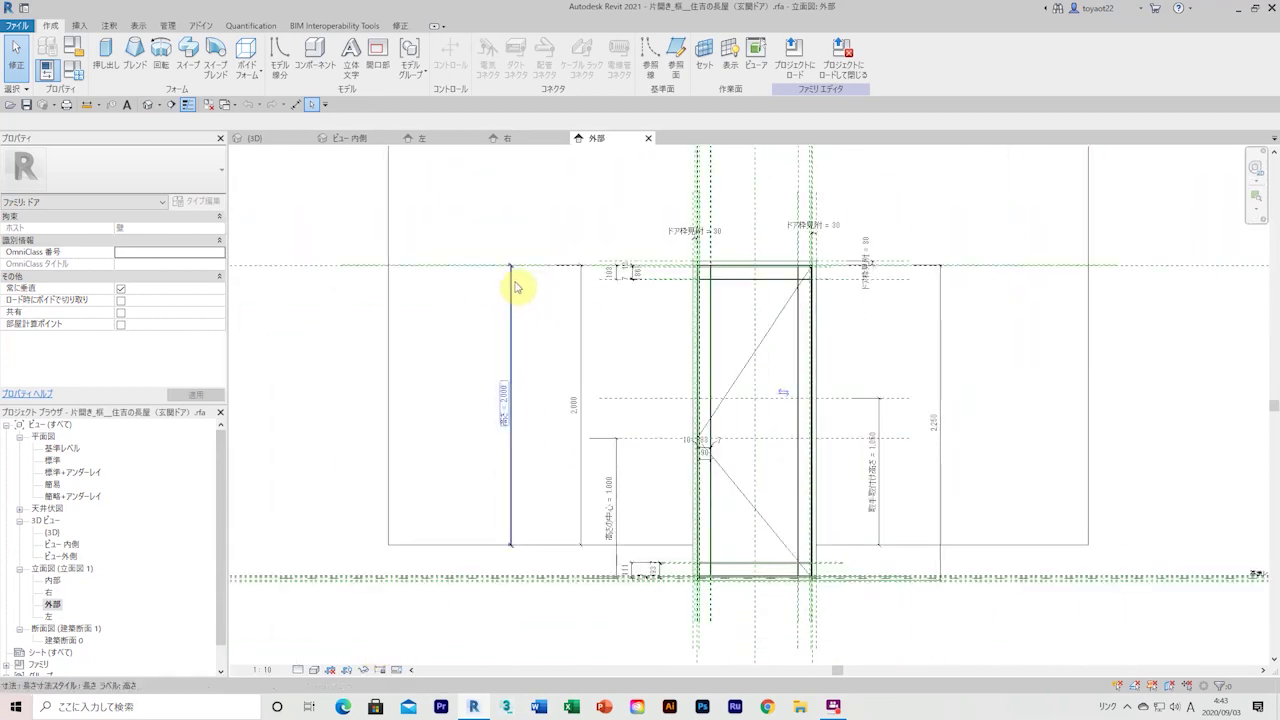
{"action": "scroll", "coordinate": [630, 330], "scroll_direction": "up", "scroll_amount": 1}
Select all the door's elements and nudge them upward, removing the constraints that block the move
{"action": "left_click", "coordinate": [686, 591]}
{"action": "left_click_drag", "start_coordinate": [663, 643], "coordinate": [1129, 170]}
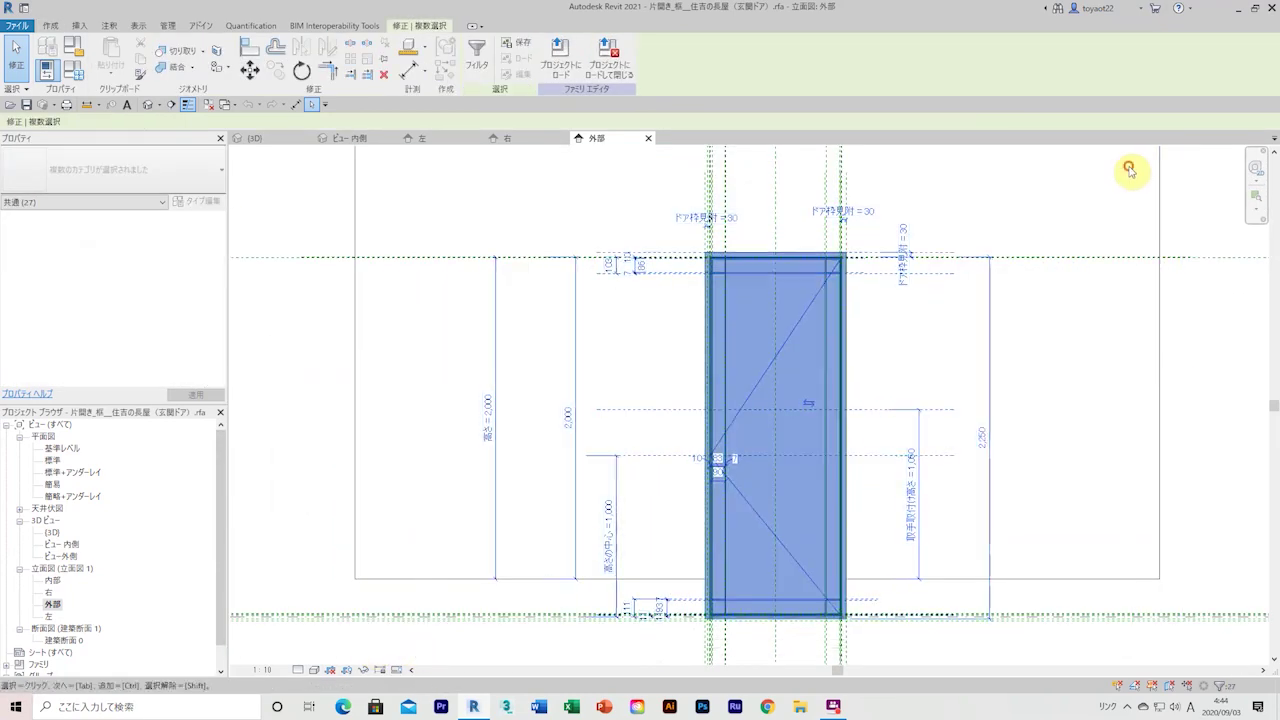
{"action": "key", "text": "Up"}
{"action": "left_click", "coordinate": [1010, 677]}
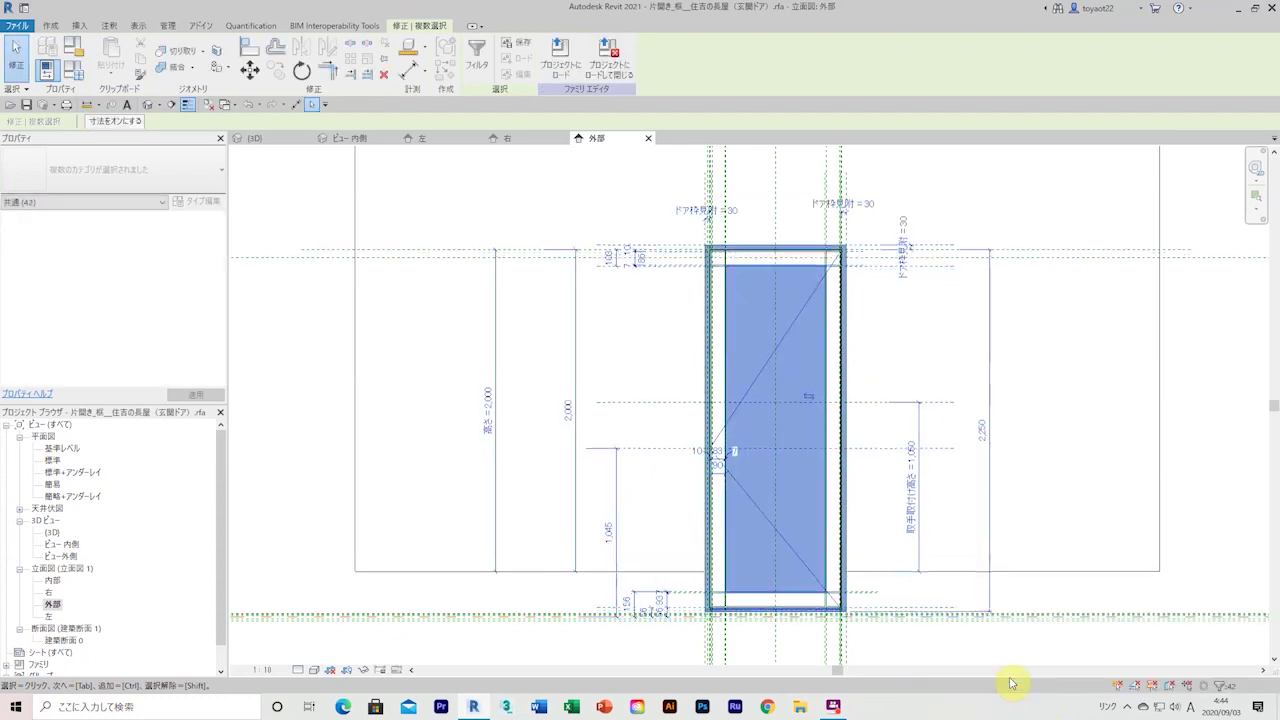
Check the moved door in the default {3D} view, then return to the exterior elevation
{"action": "left_click", "coordinate": [1050, 573]}
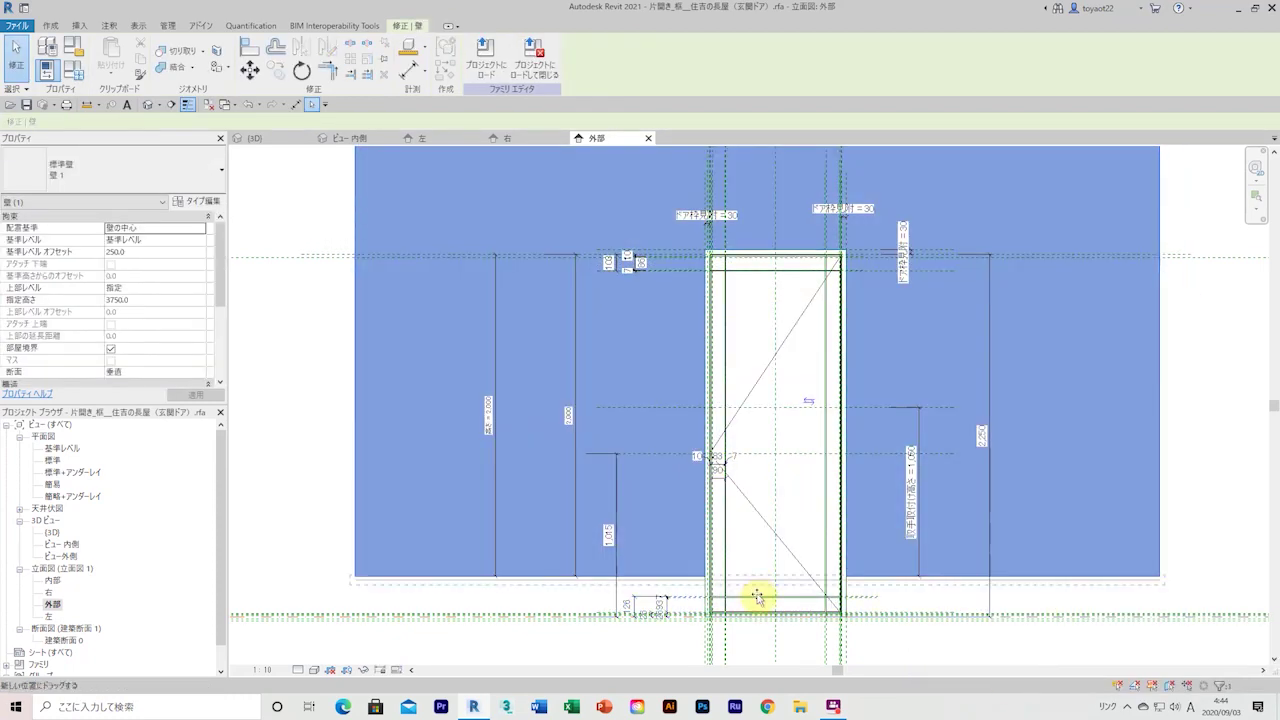
{"action": "scroll", "coordinate": [680, 649], "scroll_direction": "up", "scroll_amount": 5}
{"action": "scroll", "coordinate": [680, 655], "scroll_direction": "down", "scroll_amount": 6}
{"action": "double_click", "coordinate": [52, 532]}
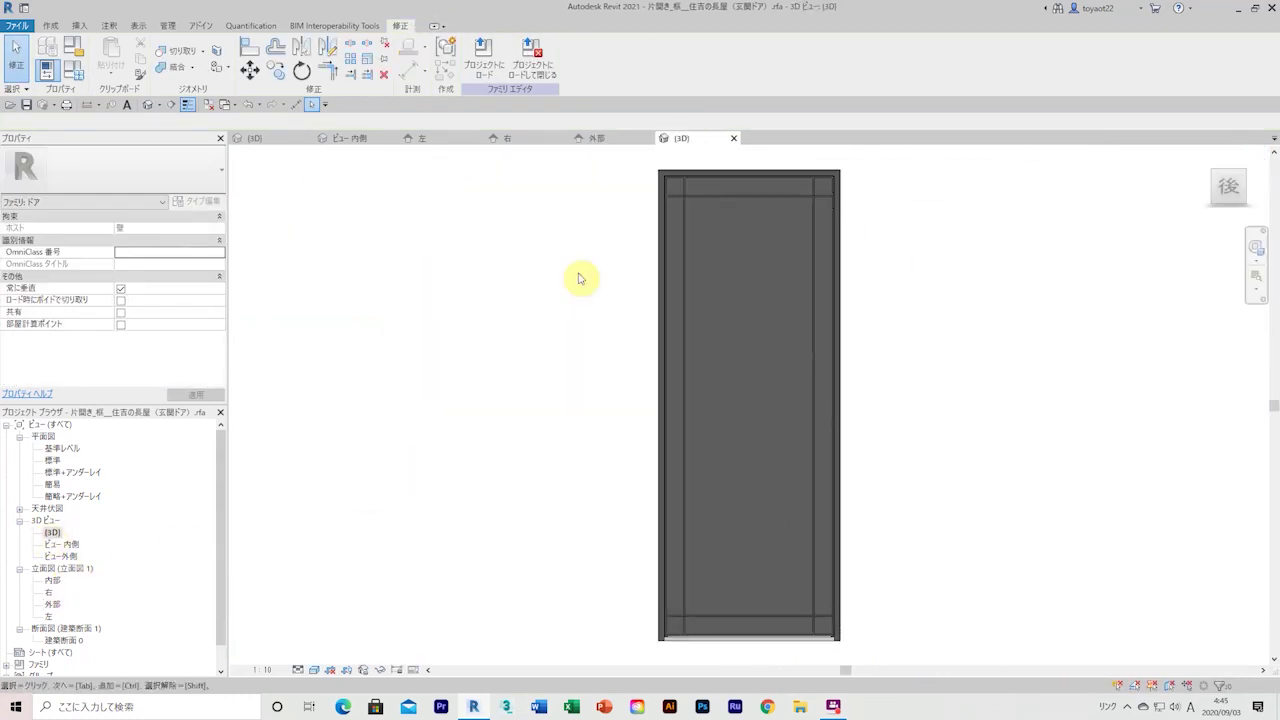
{"action": "left_click", "coordinate": [594, 138]}
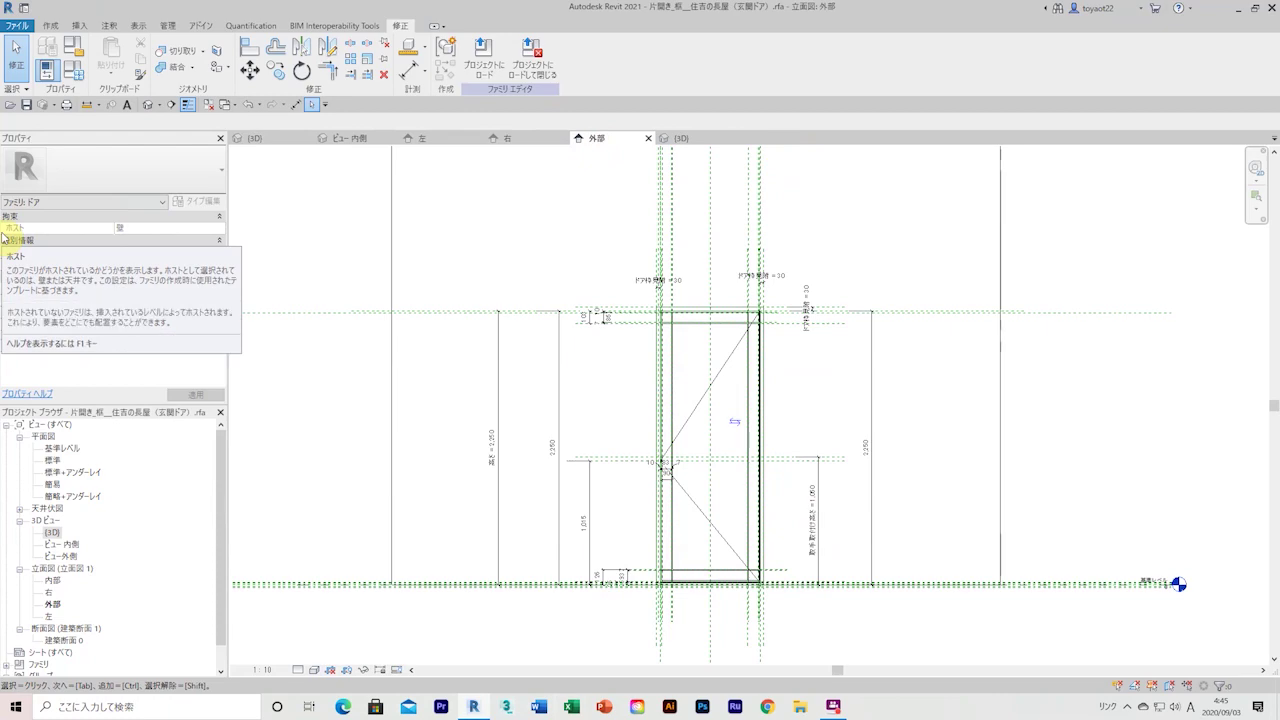
Select the 103 head dimension and change the 10 gap to 7
{"action": "scroll", "coordinate": [571, 537], "scroll_direction": "up", "scroll_amount": 2}
{"action": "scroll", "coordinate": [594, 480], "scroll_direction": "up", "scroll_amount": 5}
{"action": "left_click", "coordinate": [594, 480]}
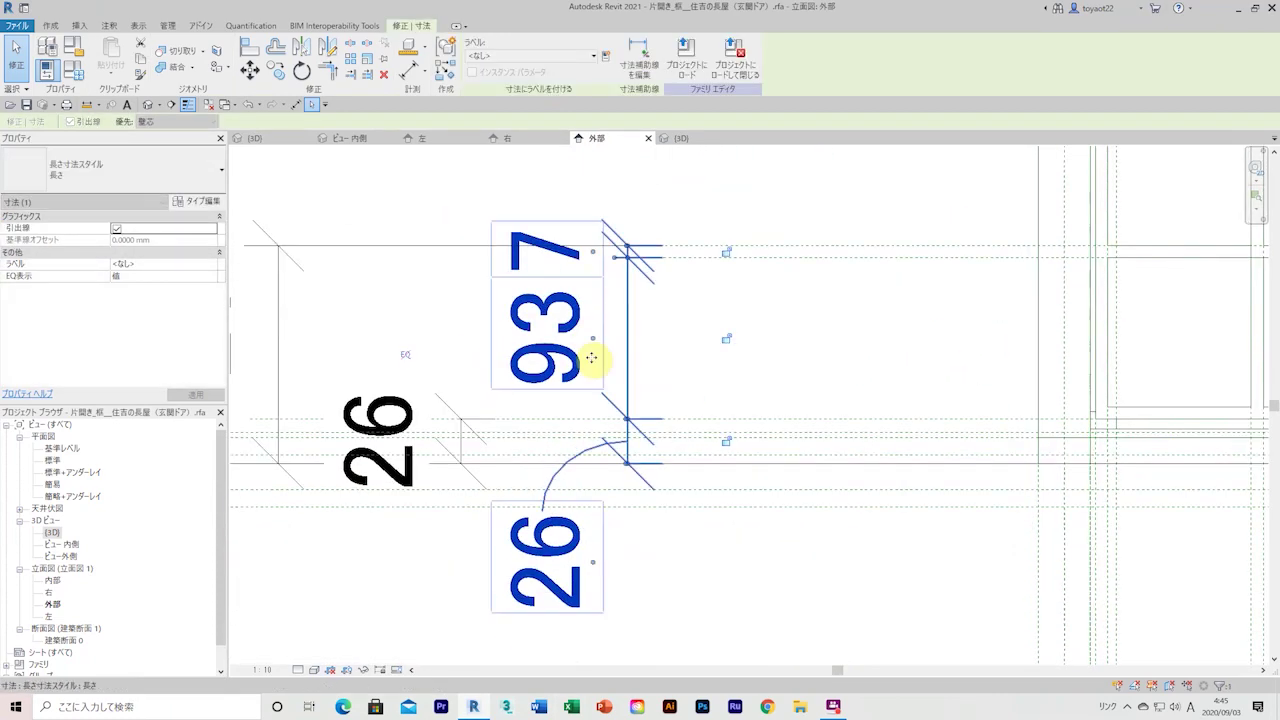
{"action": "scroll", "coordinate": [465, 487], "scroll_direction": "down", "scroll_amount": 3}
{"action": "middle_click_drag", "start_coordinate": [463, 486], "coordinate": [480, 286]}
{"action": "scroll", "coordinate": [480, 286], "scroll_direction": "up", "scroll_amount": 3}
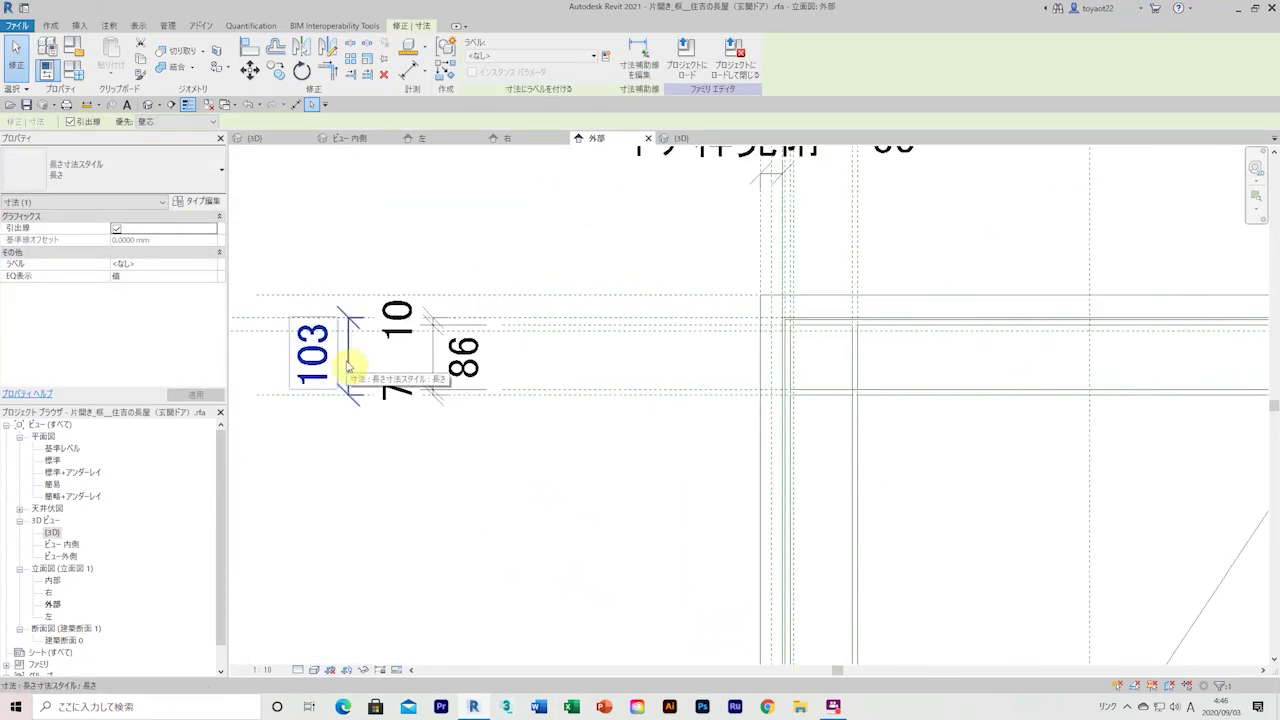
{"action": "mouse_move", "coordinate": [346, 363]}
{"action": "middle_mouse_down"}
{"action": "mouse_move", "coordinate": [648, 377]}
{"action": "mouse_move", "coordinate": [500, 370]}
{"action": "middle_mouse_up"}
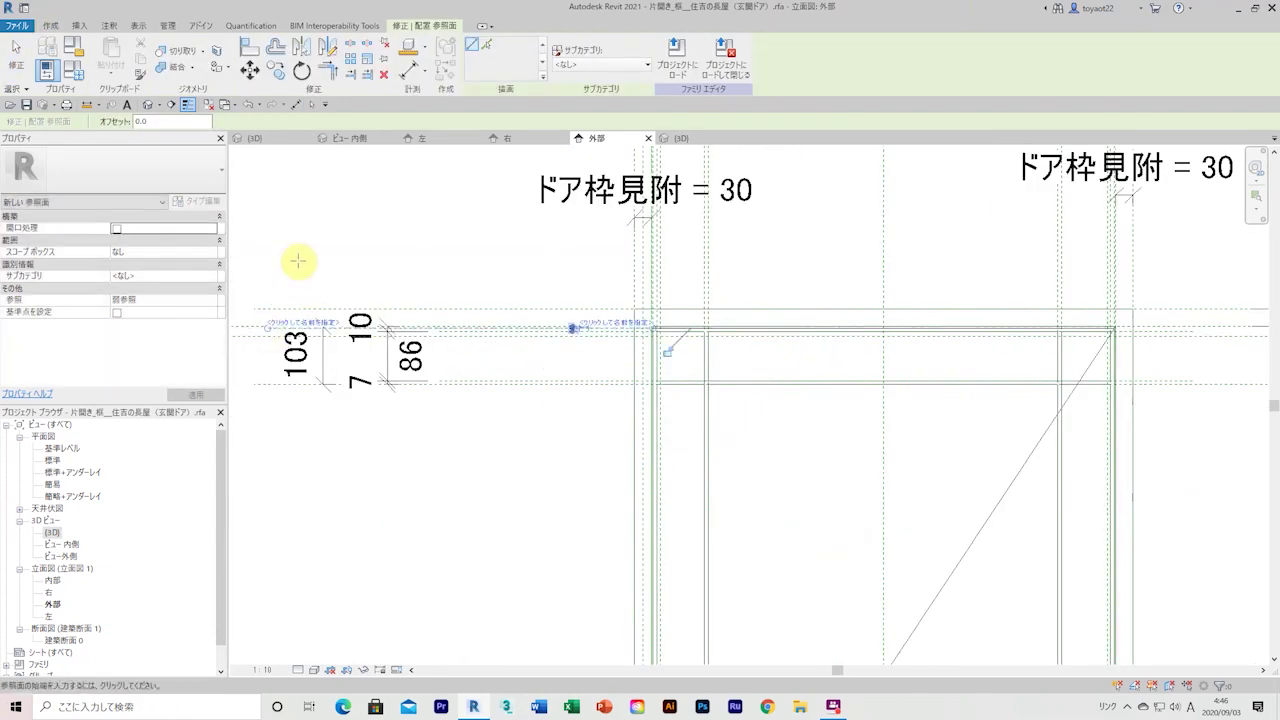
{"action": "left_click", "coordinate": [294, 330]}
{"action": "scroll", "coordinate": [294, 330], "scroll_direction": "up", "scroll_amount": 3}
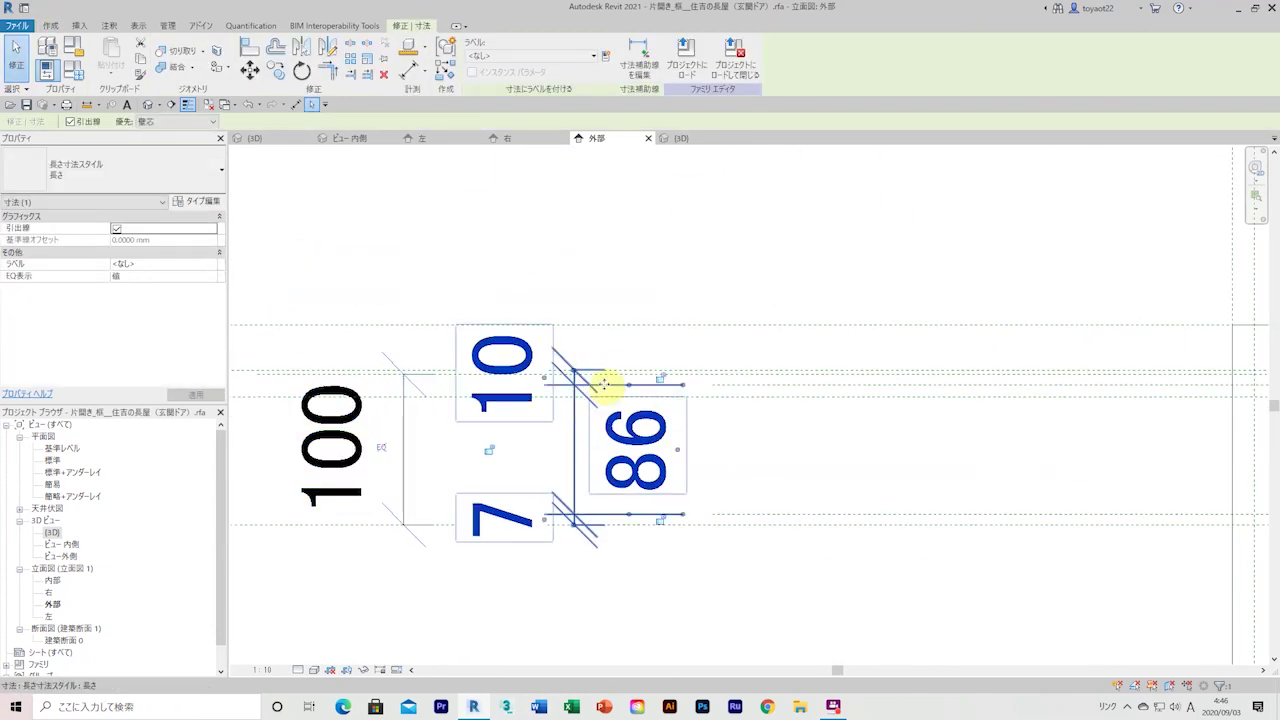
{"action": "scroll", "coordinate": [671, 246], "scroll_direction": "down", "scroll_amount": 2}
Place an aligned dimension across the frame head
{"action": "left_click", "coordinate": [295, 104]}
{"action": "scroll", "coordinate": [850, 258], "scroll_direction": "down", "scroll_amount": 2}
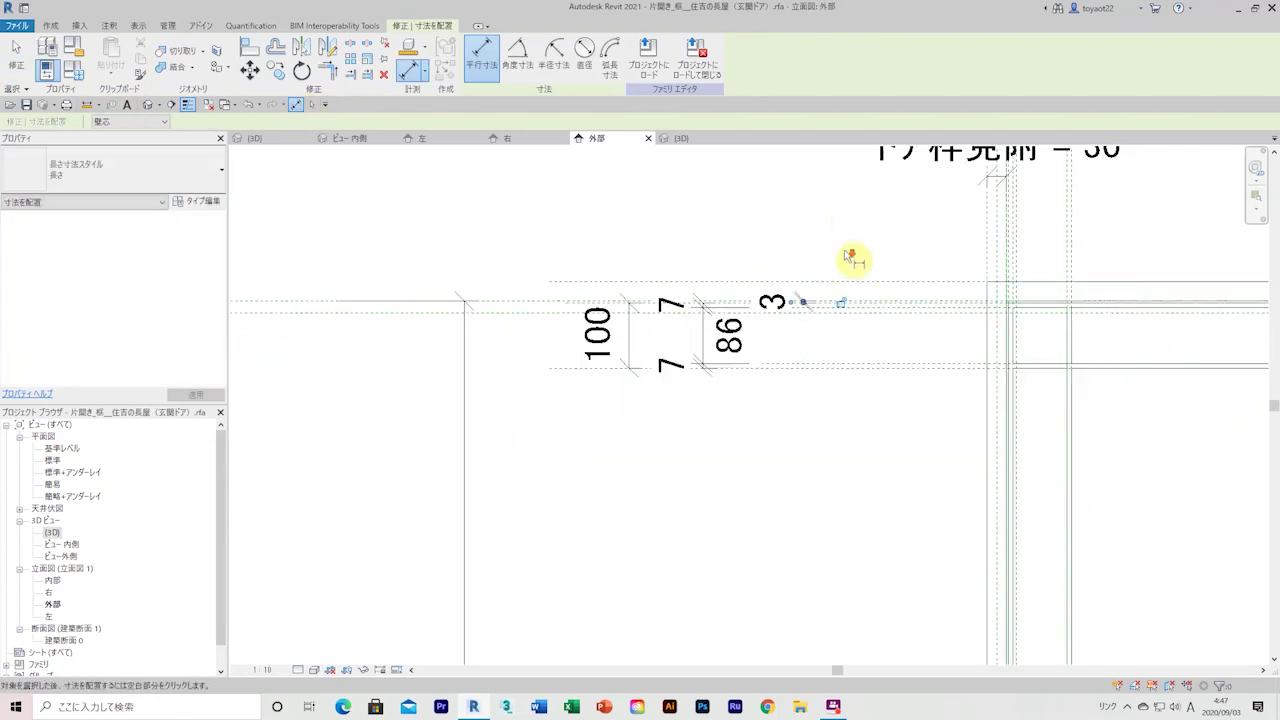
{"action": "scroll", "coordinate": [850, 258], "scroll_direction": "up", "scroll_amount": 3}
{"action": "key", "text": "Escape"}
Fit the whole door and its lower dimensions in the exterior elevation view
{"action": "scroll", "coordinate": [737, 286], "scroll_direction": "down", "scroll_amount": 3}
{"action": "scroll", "coordinate": [837, 400], "scroll_direction": "down", "scroll_amount": 2}
{"action": "scroll", "coordinate": [742, 598], "scroll_direction": "down", "scroll_amount": 1}
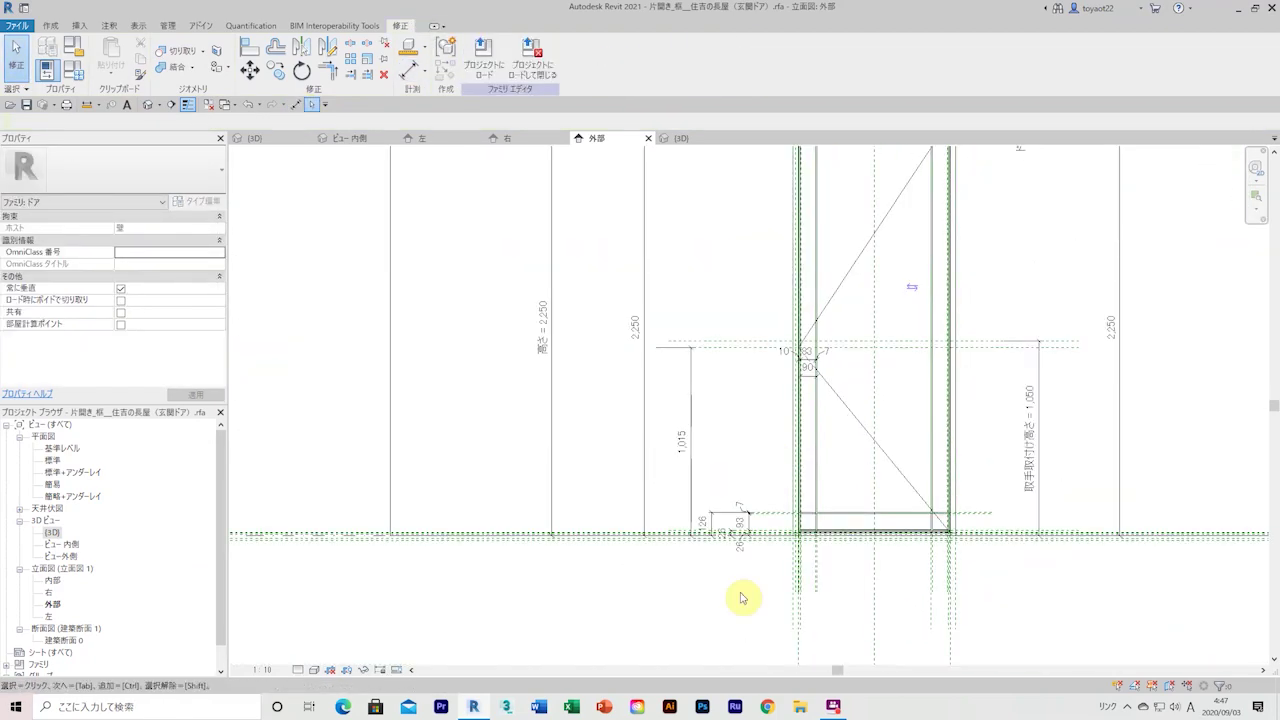
{"action": "middle_click_drag", "start_coordinate": [741, 598], "coordinate": [694, 453]}
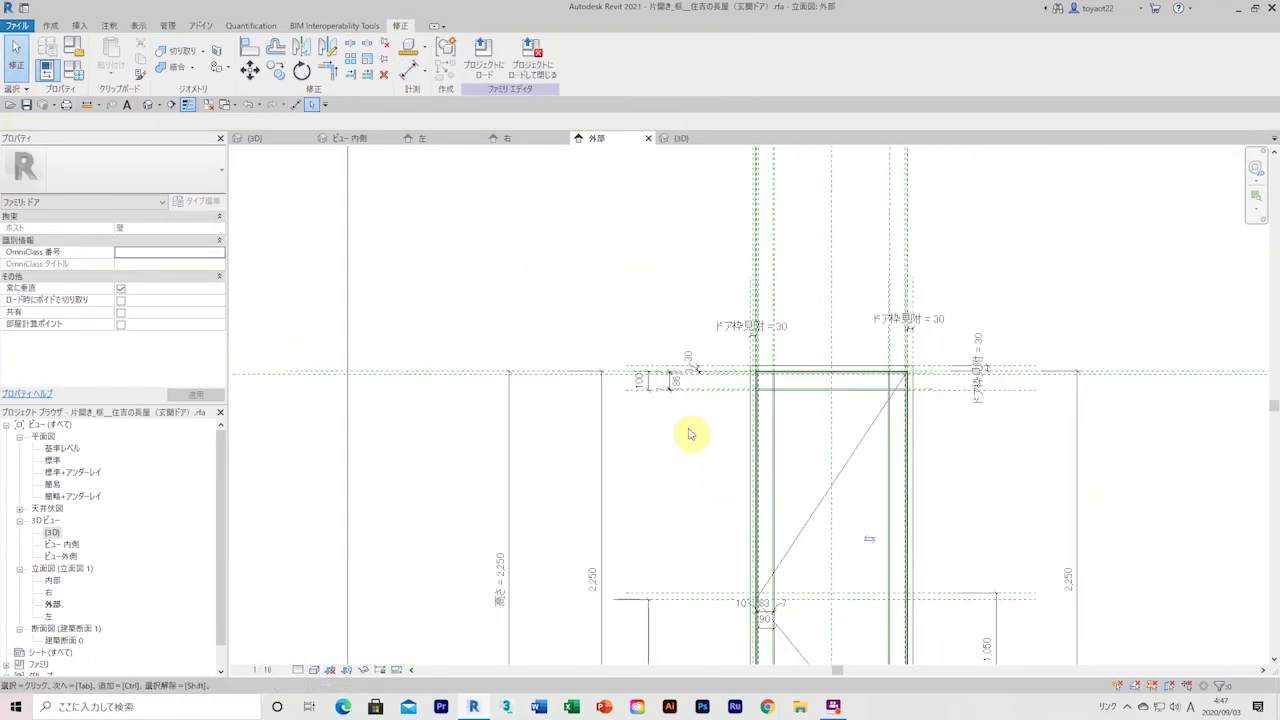
{"action": "middle_click_drag", "start_coordinate": [657, 613], "coordinate": [700, 329]}
{"action": "scroll", "coordinate": [700, 329], "scroll_direction": "down", "scroll_amount": 1}
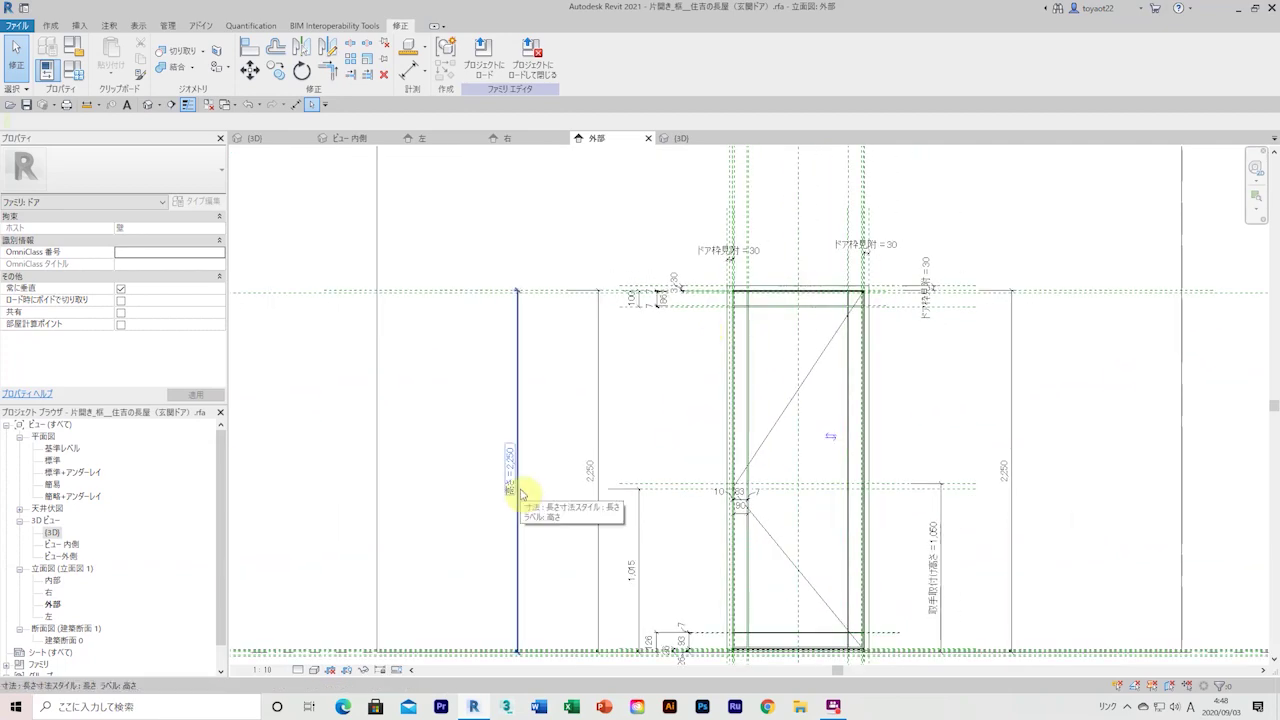
{"action": "scroll", "coordinate": [520, 493], "scroll_direction": "up", "scroll_amount": 3}
{"action": "scroll", "coordinate": [686, 557], "scroll_direction": "up", "scroll_amount": 2}
{"action": "middle_click_drag", "start_coordinate": [686, 557], "coordinate": [534, 591]}
{"action": "scroll", "coordinate": [534, 591], "scroll_direction": "down", "scroll_amount": 4}
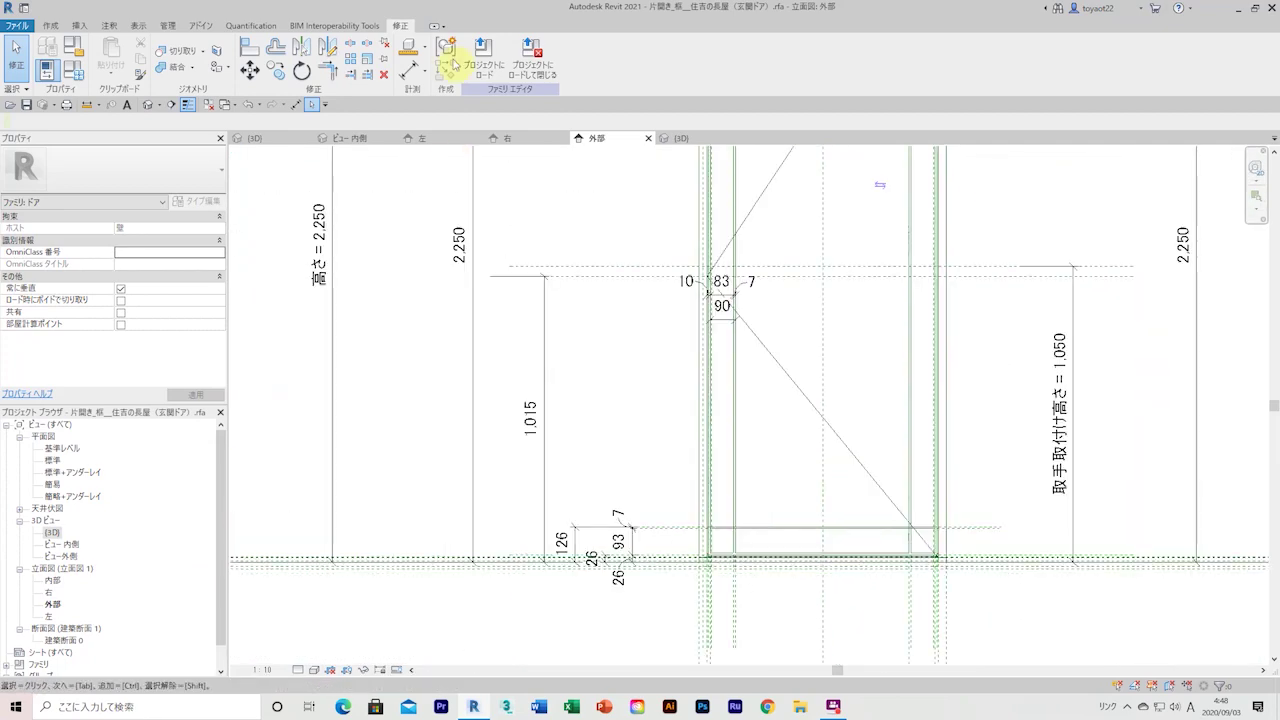
Switch to the right elevation and bring the door's bottom frame into view
{"action": "left_click", "coordinate": [505, 138]}
{"action": "scroll", "coordinate": [543, 457], "scroll_direction": "up", "scroll_amount": 2}
{"action": "scroll", "coordinate": [566, 566], "scroll_direction": "up", "scroll_amount": 2}
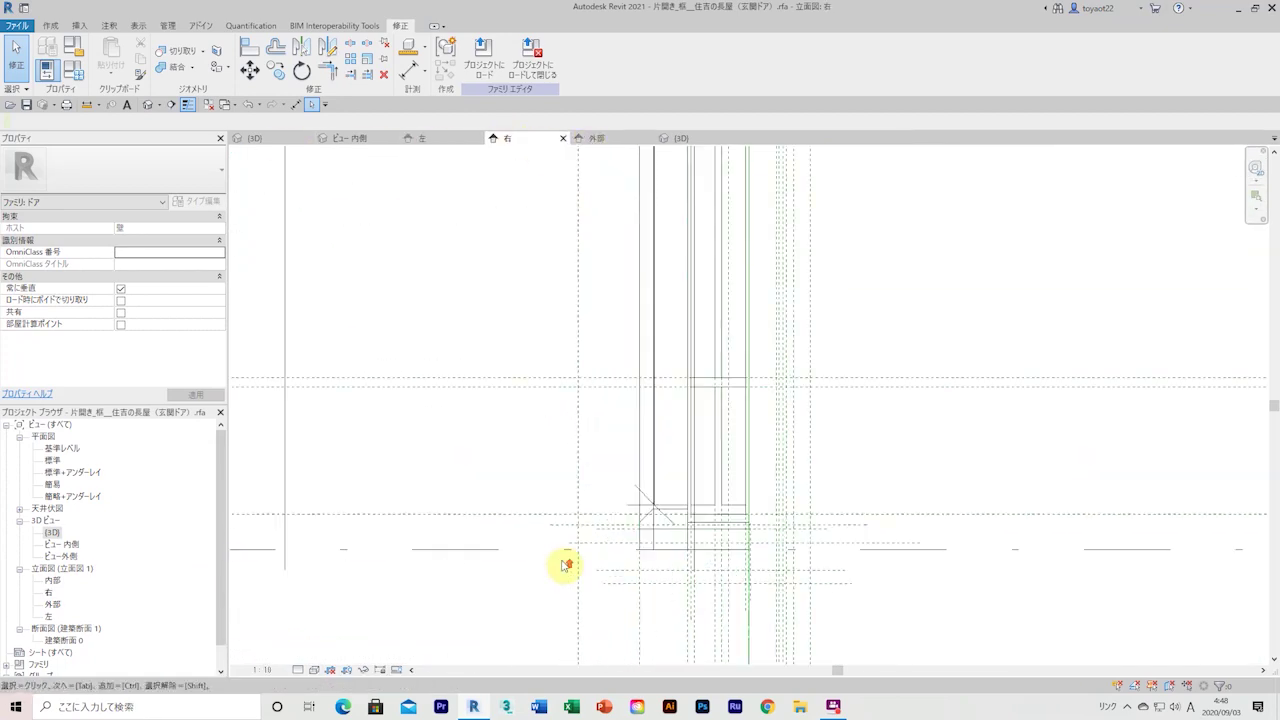
{"action": "middle_click_drag", "start_coordinate": [566, 566], "coordinate": [480, 551]}
{"action": "scroll", "coordinate": [480, 551], "scroll_direction": "down", "scroll_amount": 2}
{"action": "scroll", "coordinate": [714, 600], "scroll_direction": "up", "scroll_amount": 2}
Open section 建築断面 0 and attach the 85 dimension's end to a reference plane
{"action": "double_click", "coordinate": [62, 616]}
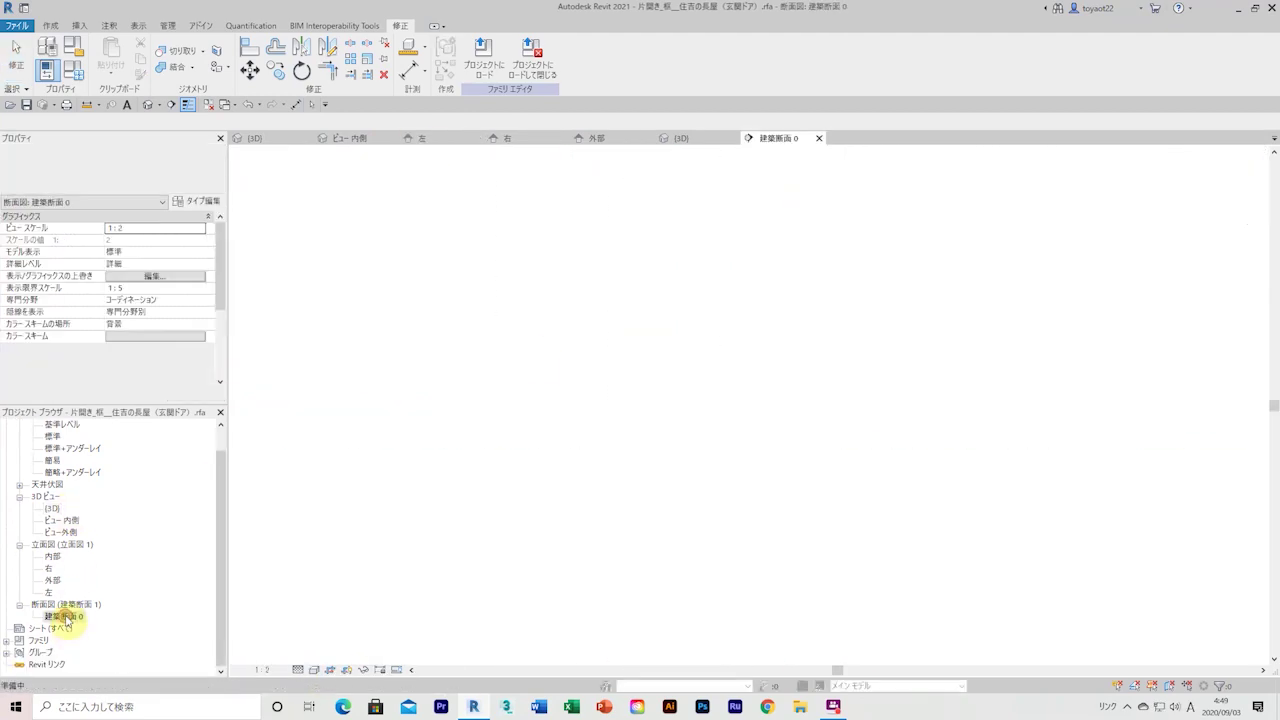
{"action": "scroll", "coordinate": [720, 566], "scroll_direction": "up", "scroll_amount": 4}
{"action": "scroll", "coordinate": [623, 451], "scroll_direction": "down", "scroll_amount": 3}
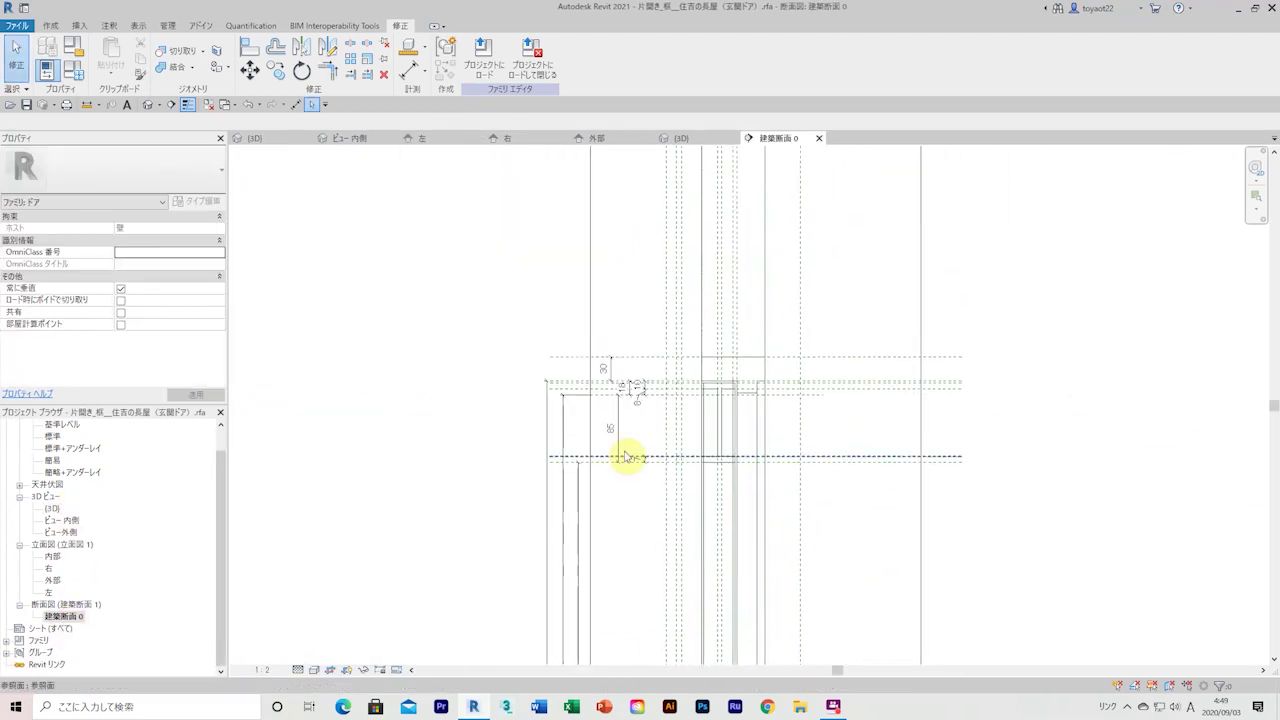
{"action": "scroll", "coordinate": [624, 486], "scroll_direction": "up", "scroll_amount": 3}
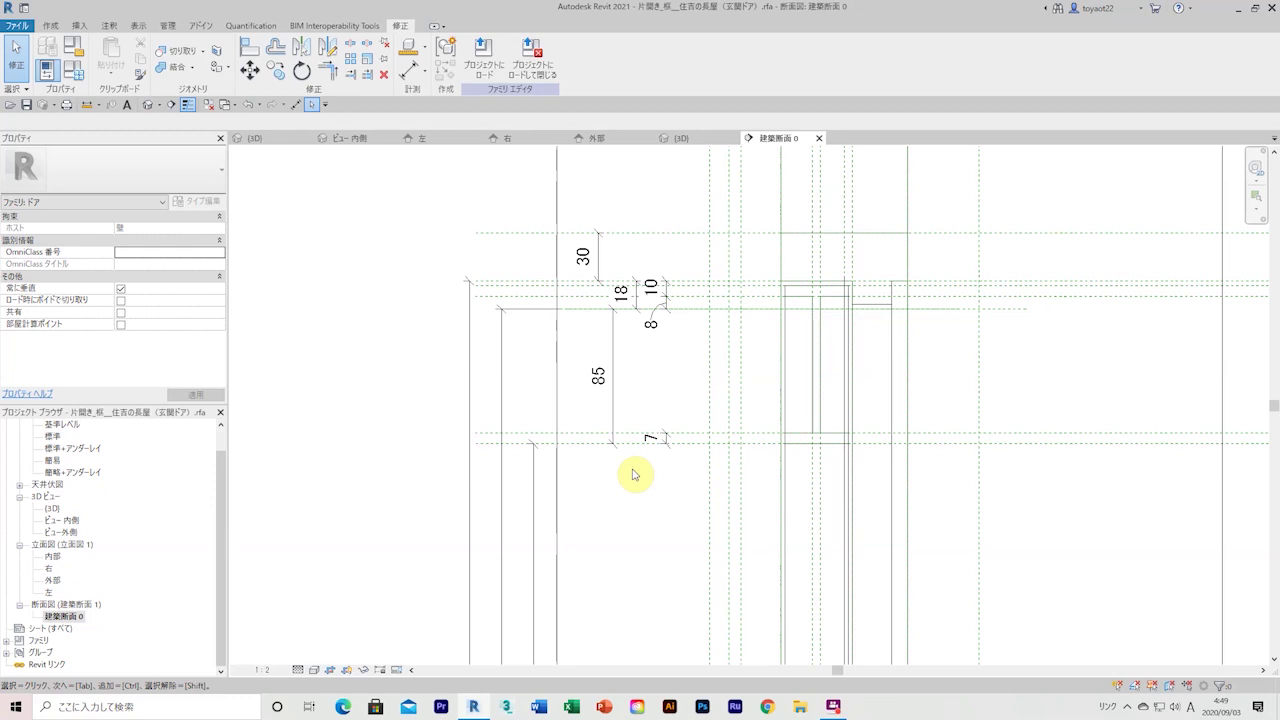
{"action": "left_click_drag", "start_coordinate": [618, 452], "coordinate": [610, 443]}
{"action": "scroll", "coordinate": [690, 310], "scroll_direction": "up", "scroll_amount": 2}
{"action": "scroll", "coordinate": [714, 343], "scroll_direction": "down", "scroll_amount": 2}
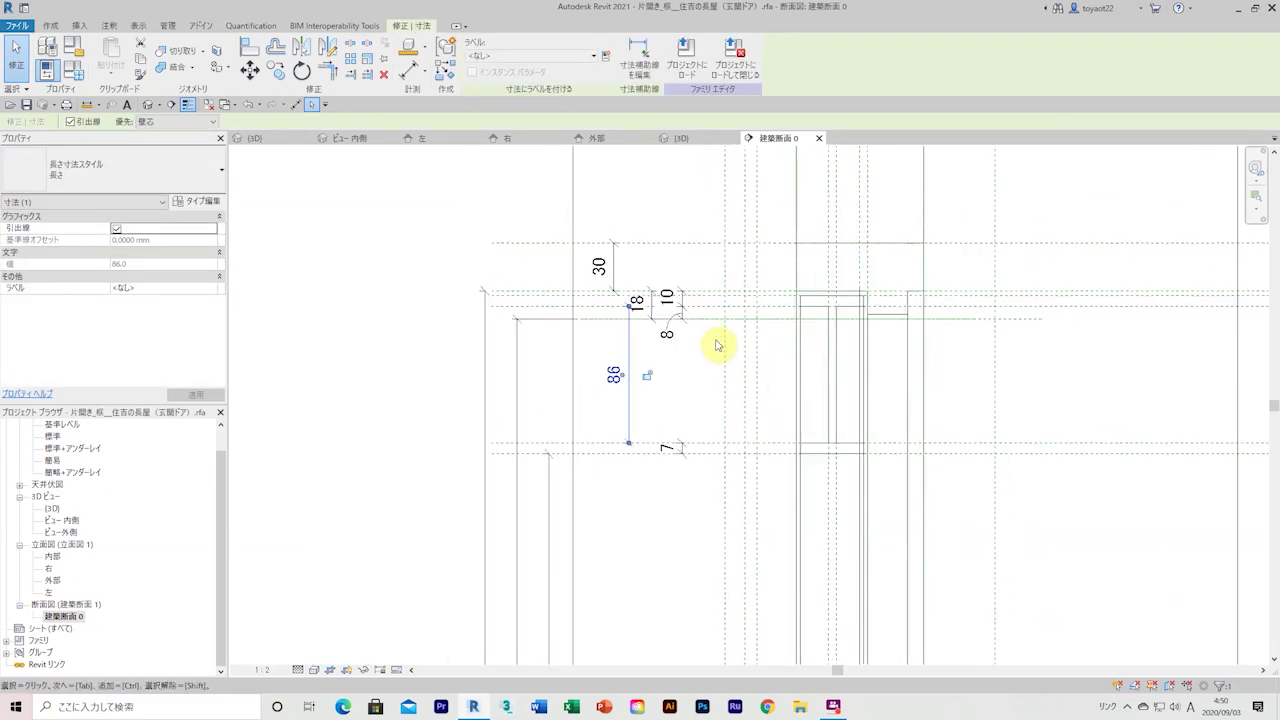
{"action": "scroll", "coordinate": [714, 343], "scroll_direction": "up", "scroll_amount": 1}
{"action": "key", "text": "Escape"}
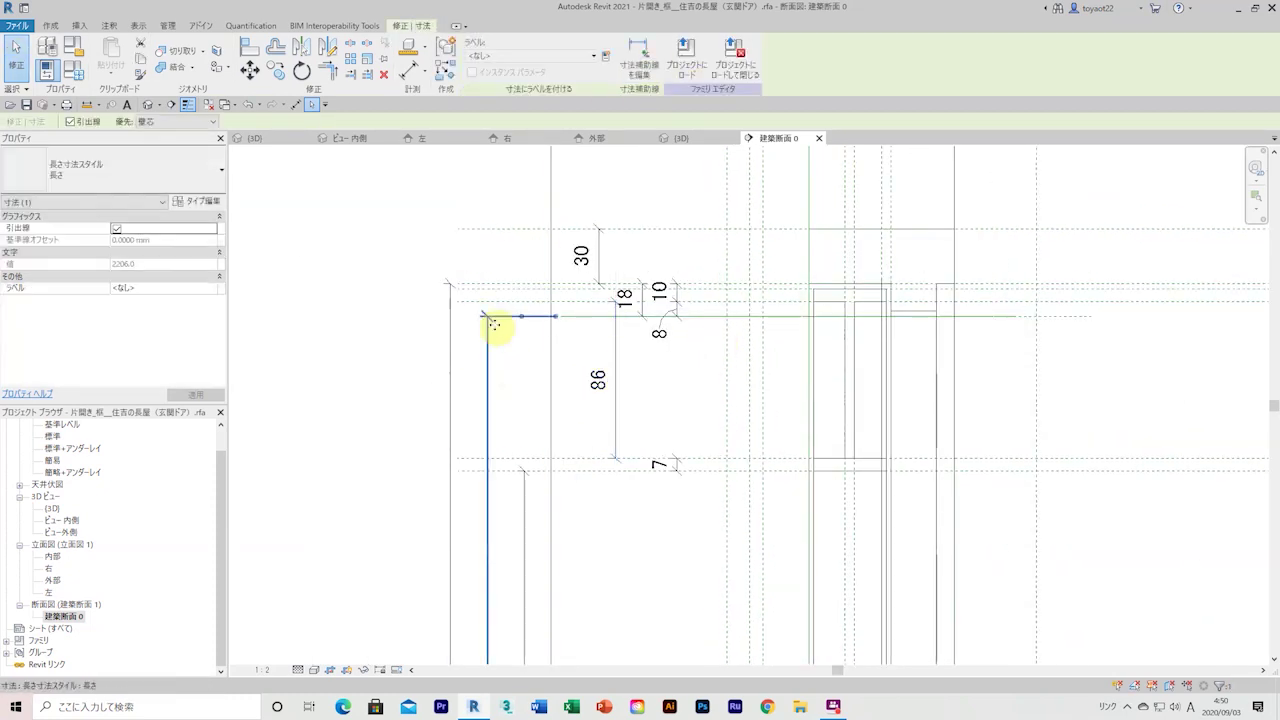
Undo and redo the last change, then try an aligned dimension near the section's base
{"action": "left_click", "coordinate": [248, 105]}
{"action": "key", "text": "ctrl+y"}
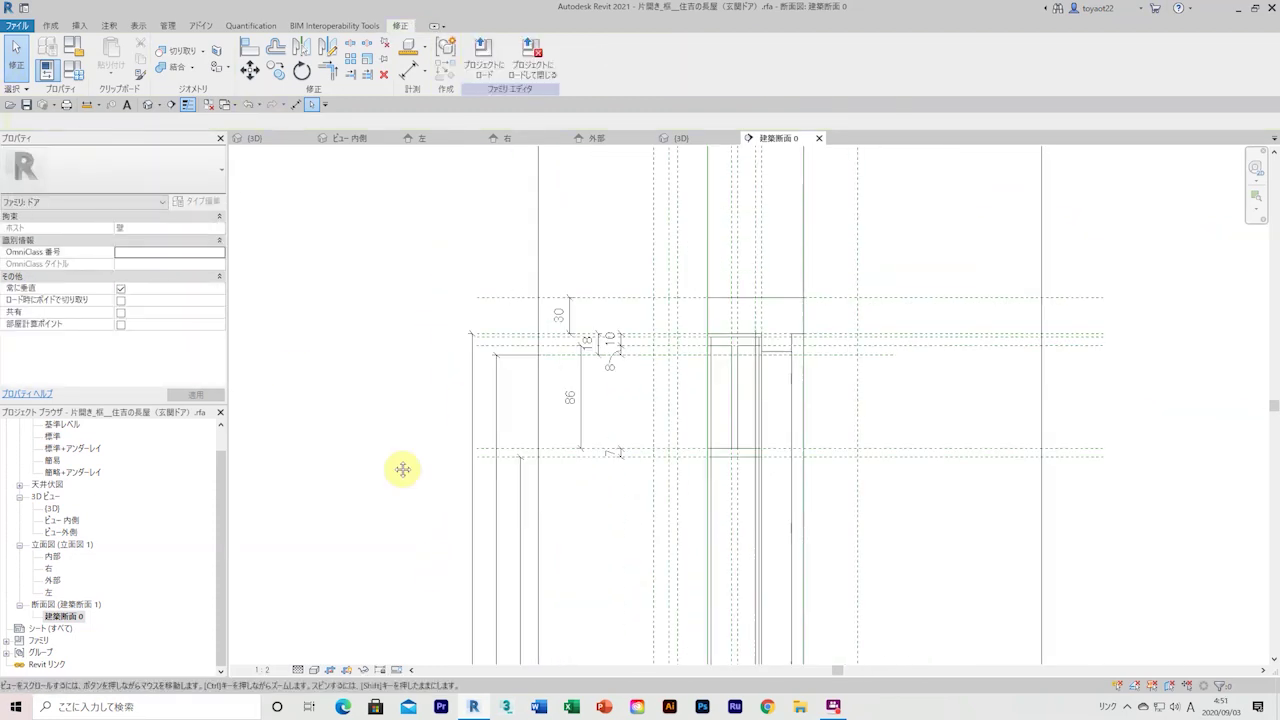
{"action": "key", "text": "d"}
{"action": "key", "text": "i"}
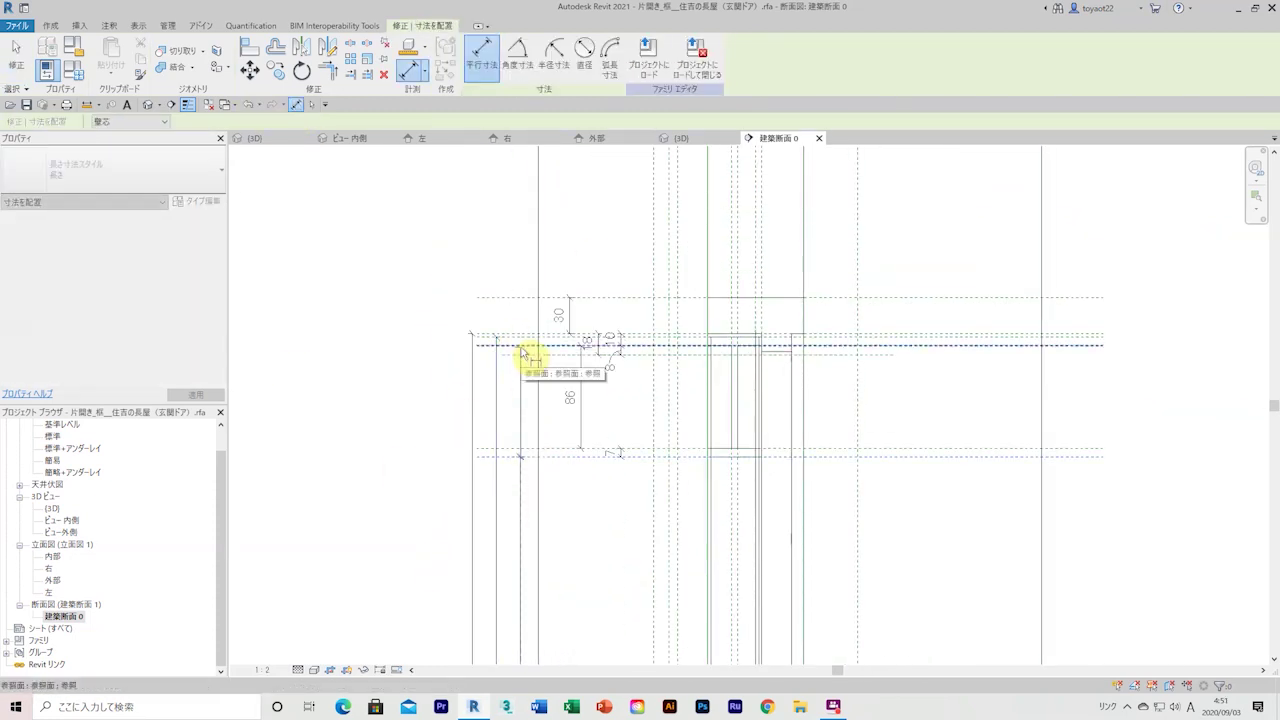
{"action": "scroll", "coordinate": [515, 345], "scroll_direction": "up", "scroll_amount": 3}
{"action": "scroll", "coordinate": [528, 366], "scroll_direction": "down", "scroll_amount": 2}
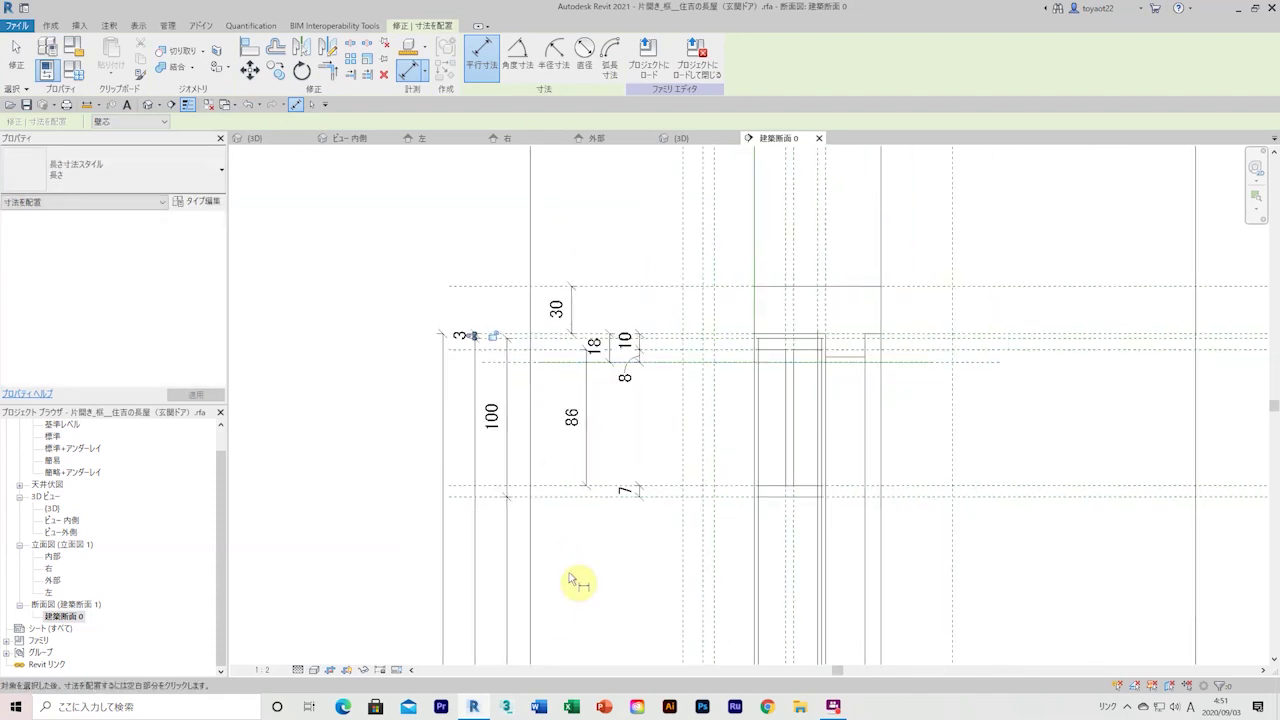
{"action": "scroll", "coordinate": [570, 580], "scroll_direction": "down", "scroll_amount": 1}
{"action": "scroll", "coordinate": [580, 580], "scroll_direction": "up", "scroll_amount": 3}
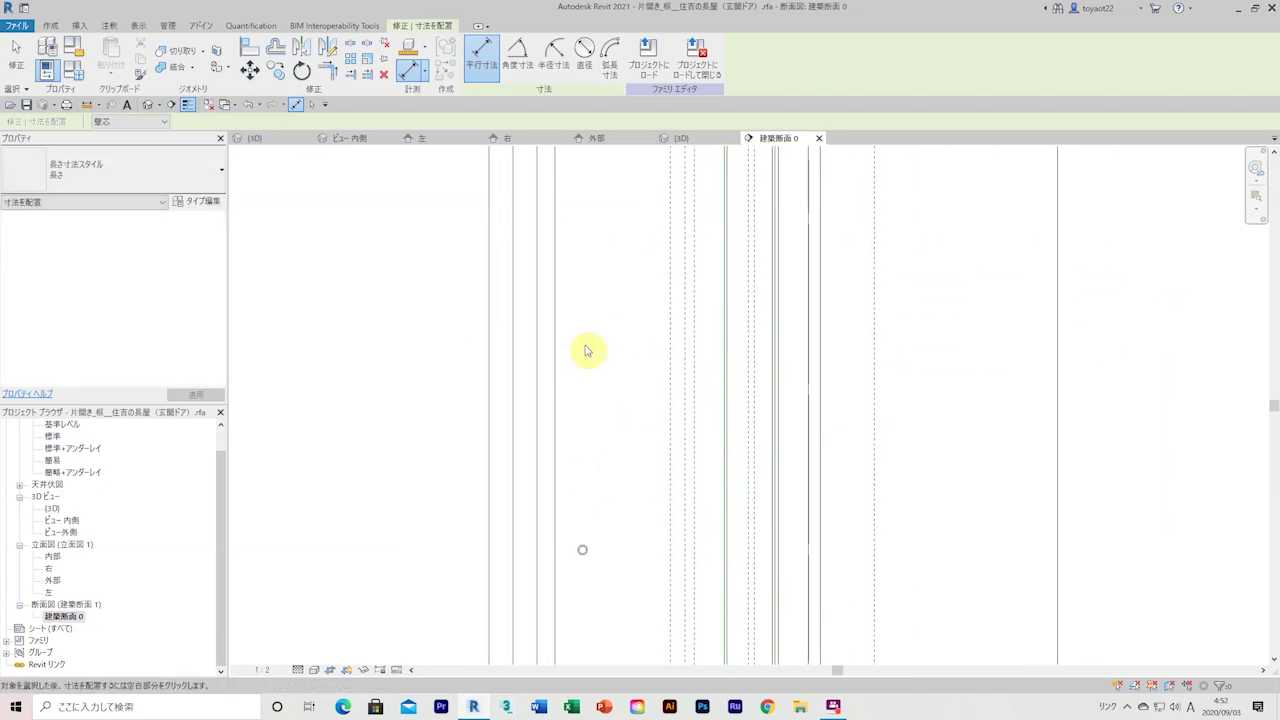
{"action": "middle_click_drag", "start_coordinate": [600, 391], "coordinate": [605, 503]}
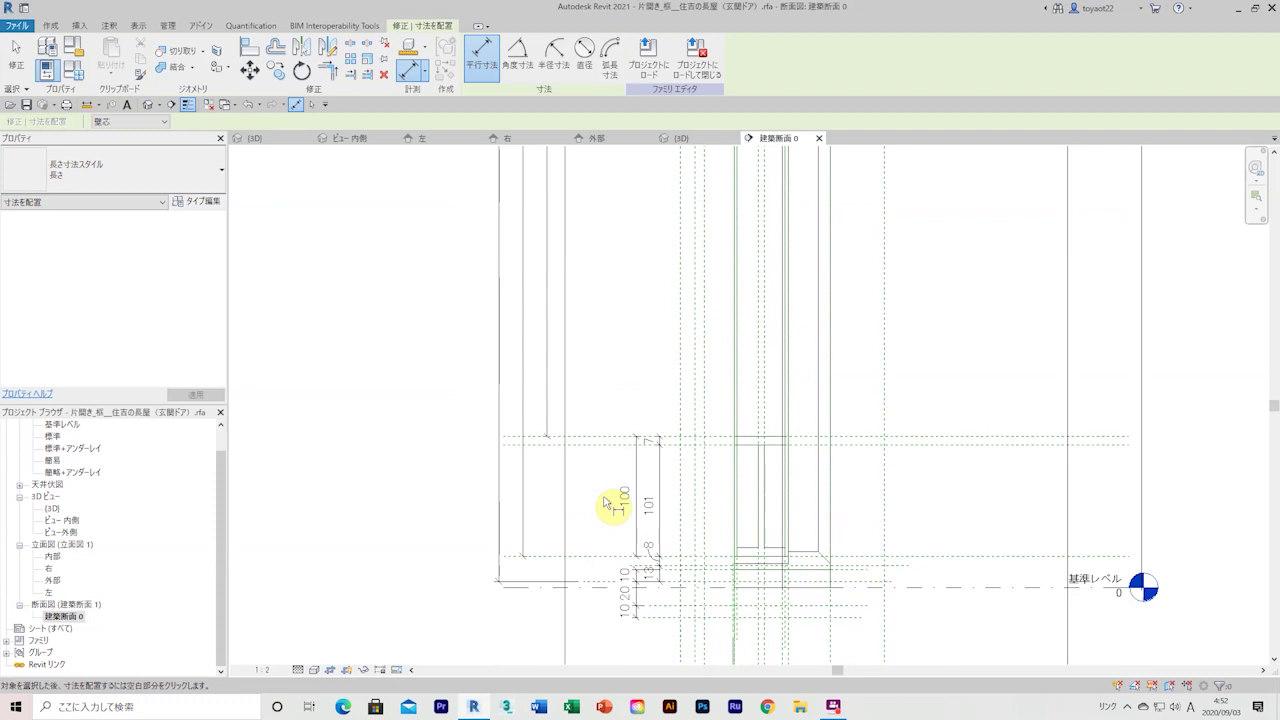
{"action": "scroll", "coordinate": [745, 547], "scroll_direction": "up", "scroll_amount": 2}
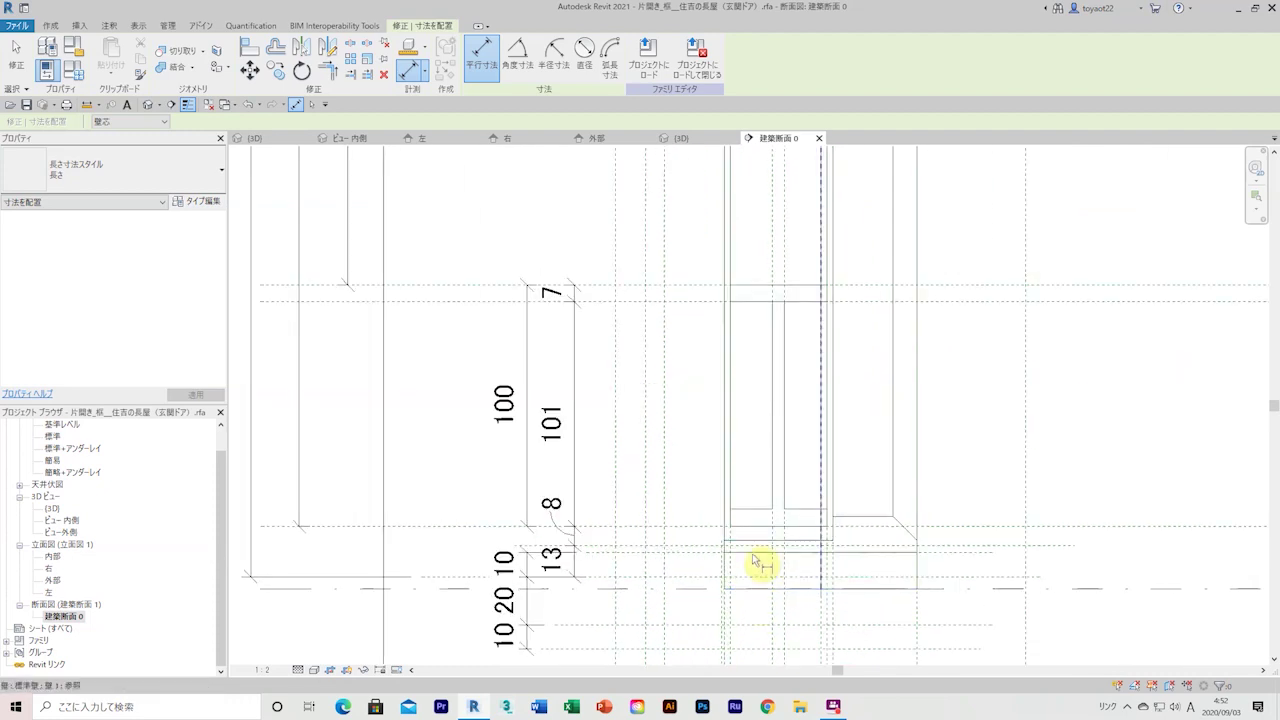
{"action": "key", "text": "Escape"}
Delete the 101 dimension and place a new 86 aligned dimension across the frame lines
{"action": "left_click", "coordinate": [686, 585]}
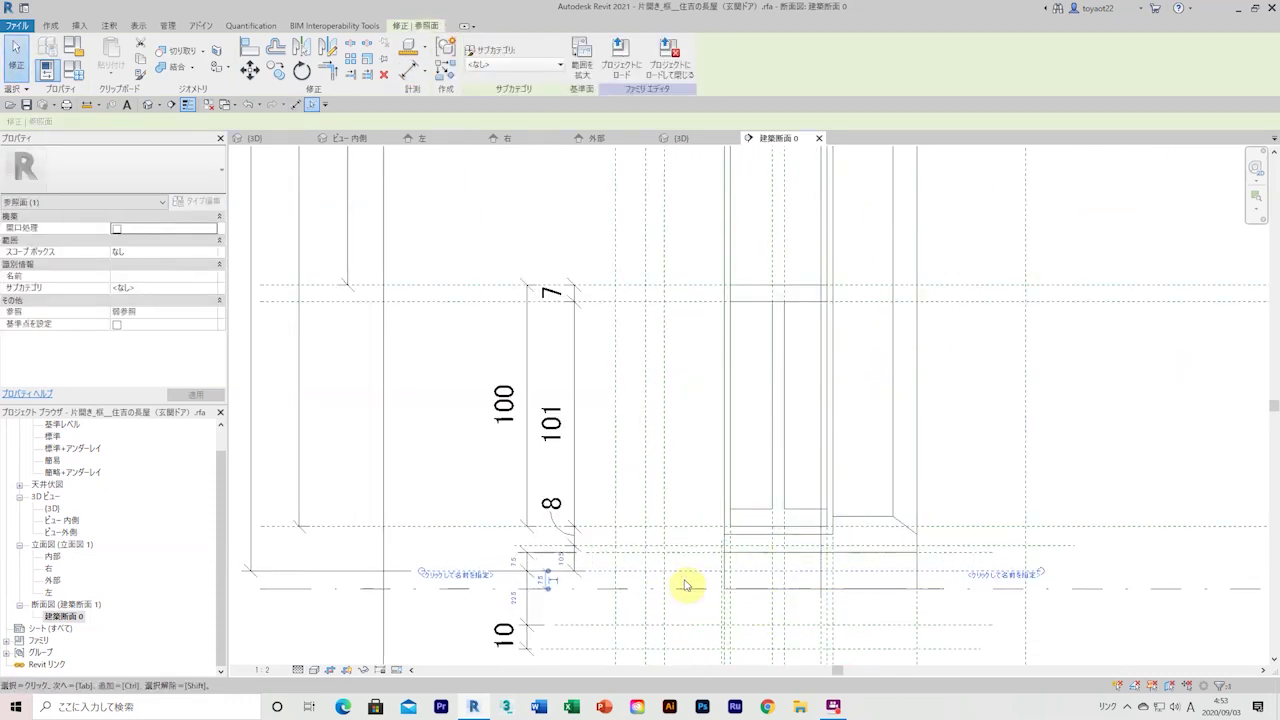
{"action": "key", "text": "Escape"}
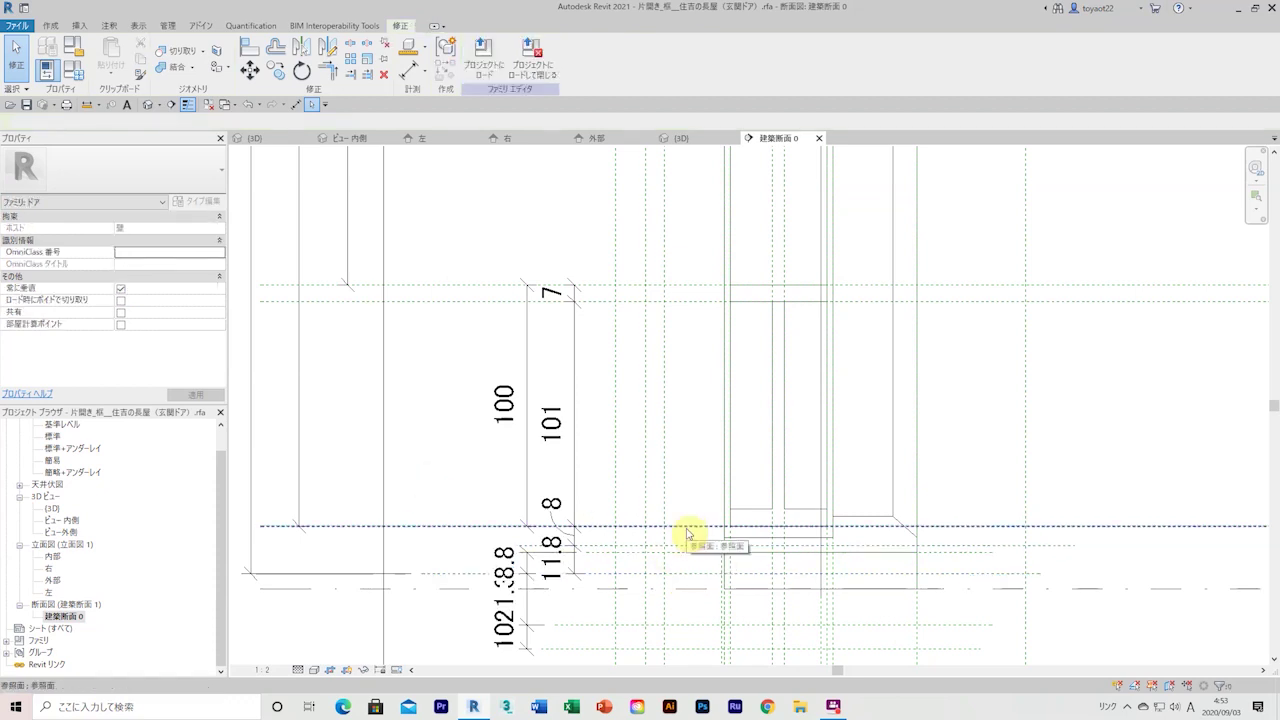
{"action": "left_click", "coordinate": [549, 422]}
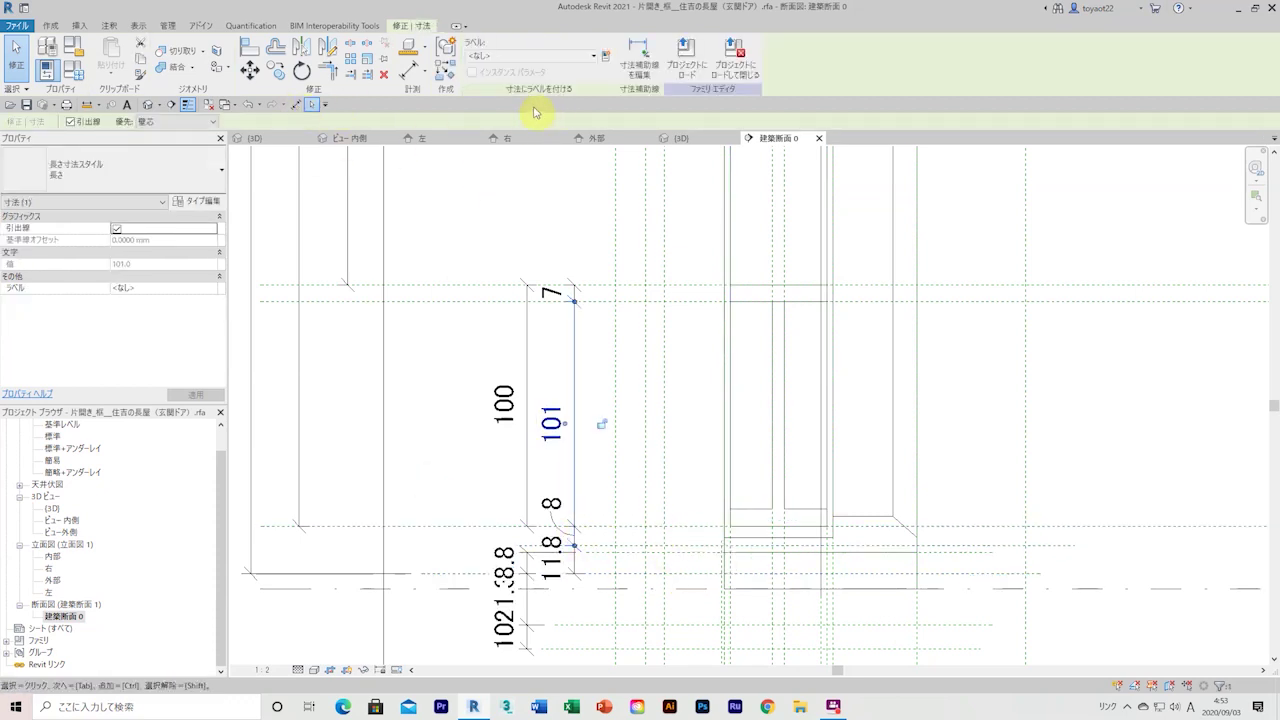
{"action": "key", "text": "Delete"}
{"action": "key", "text": "d"}
{"action": "key", "text": "i"}
{"action": "left_click", "coordinate": [743, 524]}
{"action": "left_click", "coordinate": [700, 300]}
{"action": "left_click", "coordinate": [606, 400]}
Draw a horizontal reference plane below the frame using RP
{"action": "scroll", "coordinate": [650, 498], "scroll_direction": "down", "scroll_amount": 5}
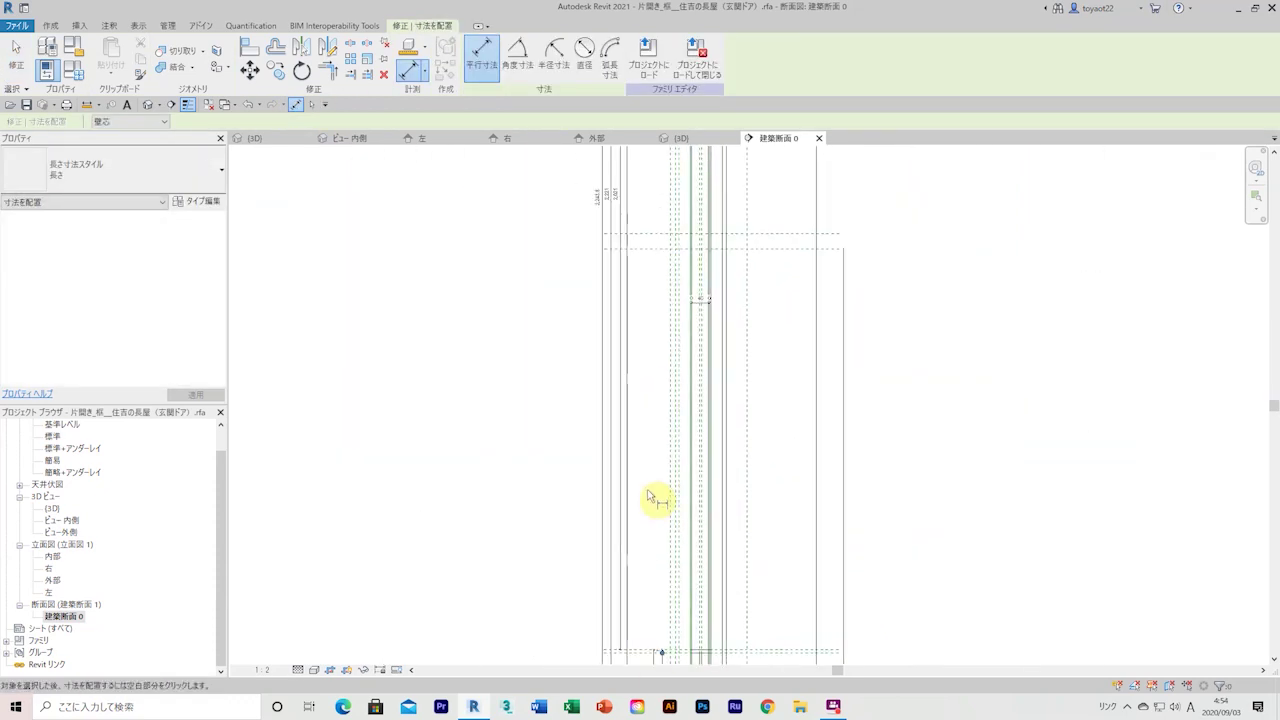
{"action": "scroll", "coordinate": [650, 498], "scroll_direction": "up", "scroll_amount": 5}
{"action": "key", "text": "r"}
{"action": "key", "text": "p"}
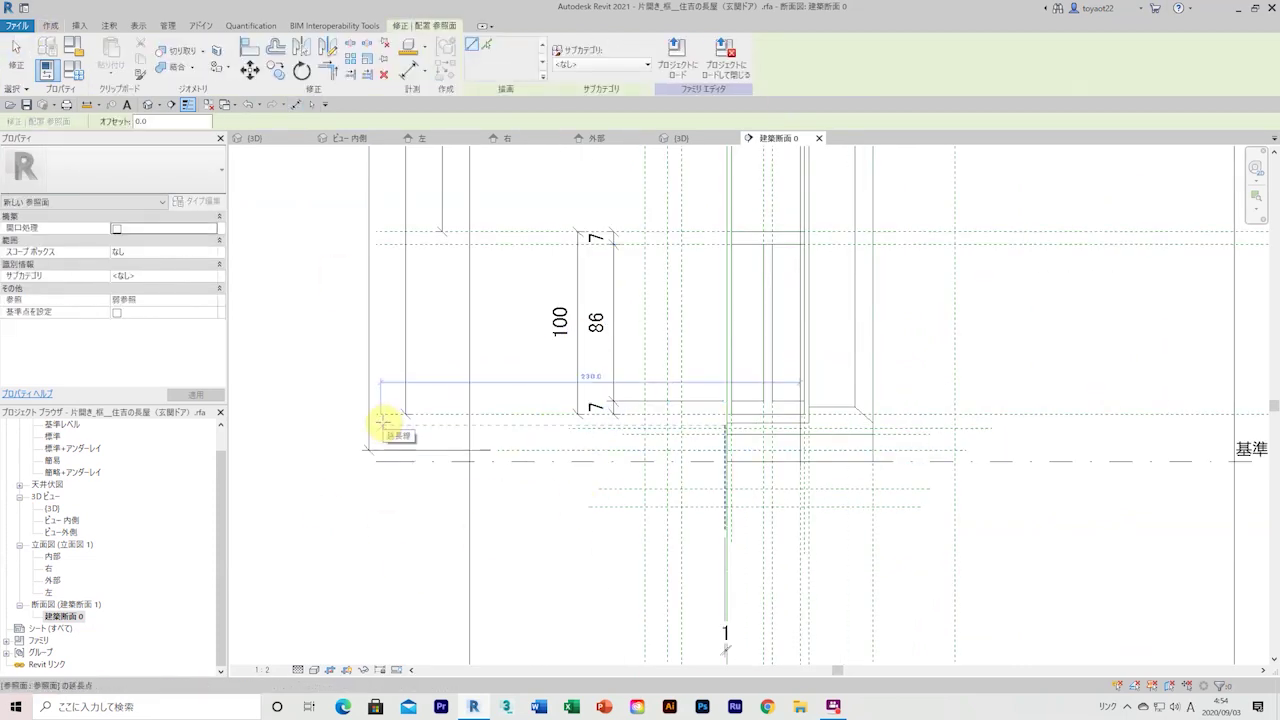
{"action": "scroll", "coordinate": [385, 422], "scroll_direction": "up", "scroll_amount": 2}
{"action": "left_click", "coordinate": [350, 428]}
{"action": "left_click", "coordinate": [900, 428]}
{"action": "key", "text": "Escape"}
{"action": "key", "text": "Escape"}
{"action": "left_click", "coordinate": [634, 430]}
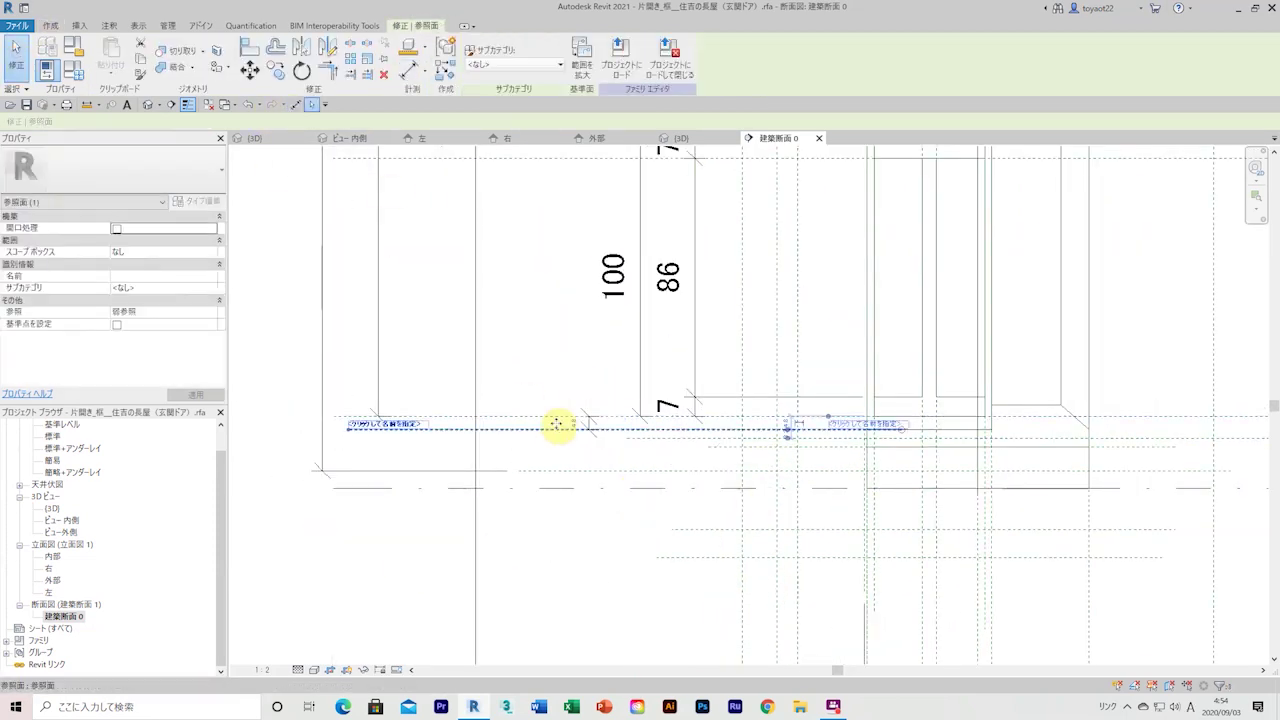
Align the threshold extrusion to the new reference plane
{"action": "scroll", "coordinate": [1134, 583], "scroll_direction": "up", "scroll_amount": 1}
{"action": "left_click", "coordinate": [895, 388]}
{"action": "left_click", "coordinate": [249, 47]}
{"action": "scroll", "coordinate": [820, 388], "scroll_direction": "up", "scroll_amount": 2}
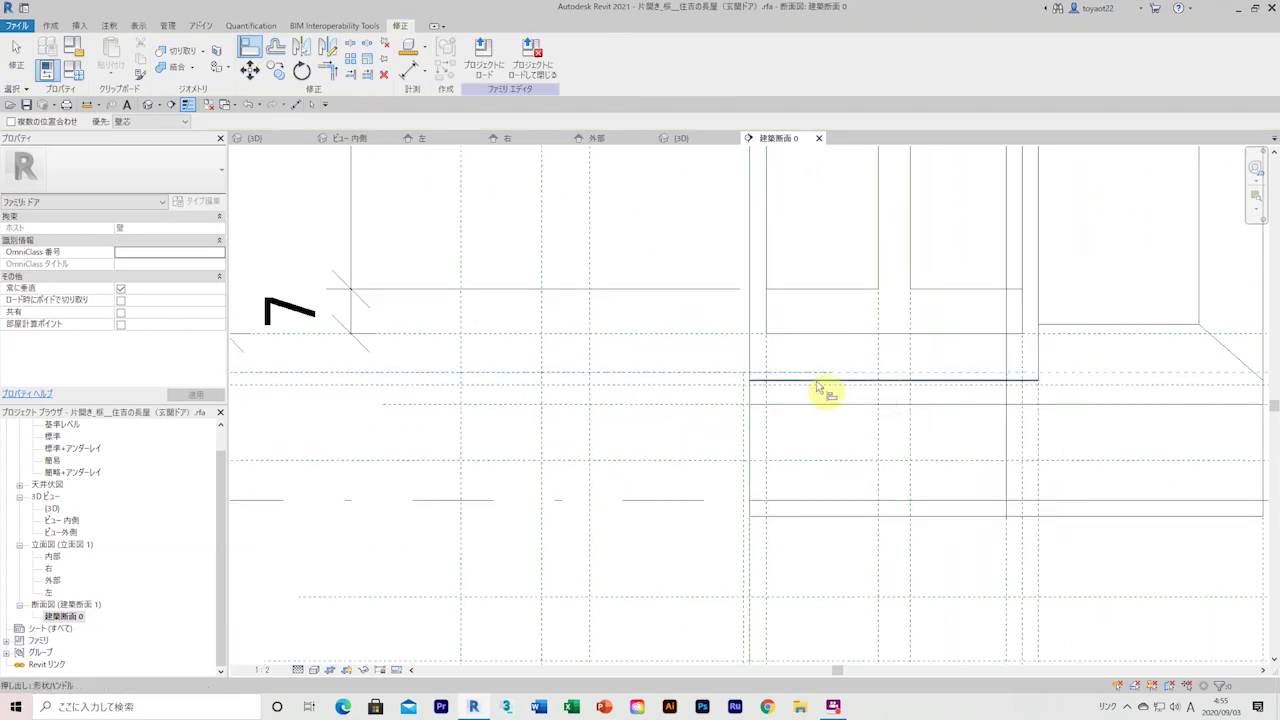
{"action": "left_click", "coordinate": [796, 524]}
{"action": "scroll", "coordinate": [657, 323], "scroll_direction": "down", "scroll_amount": 3}
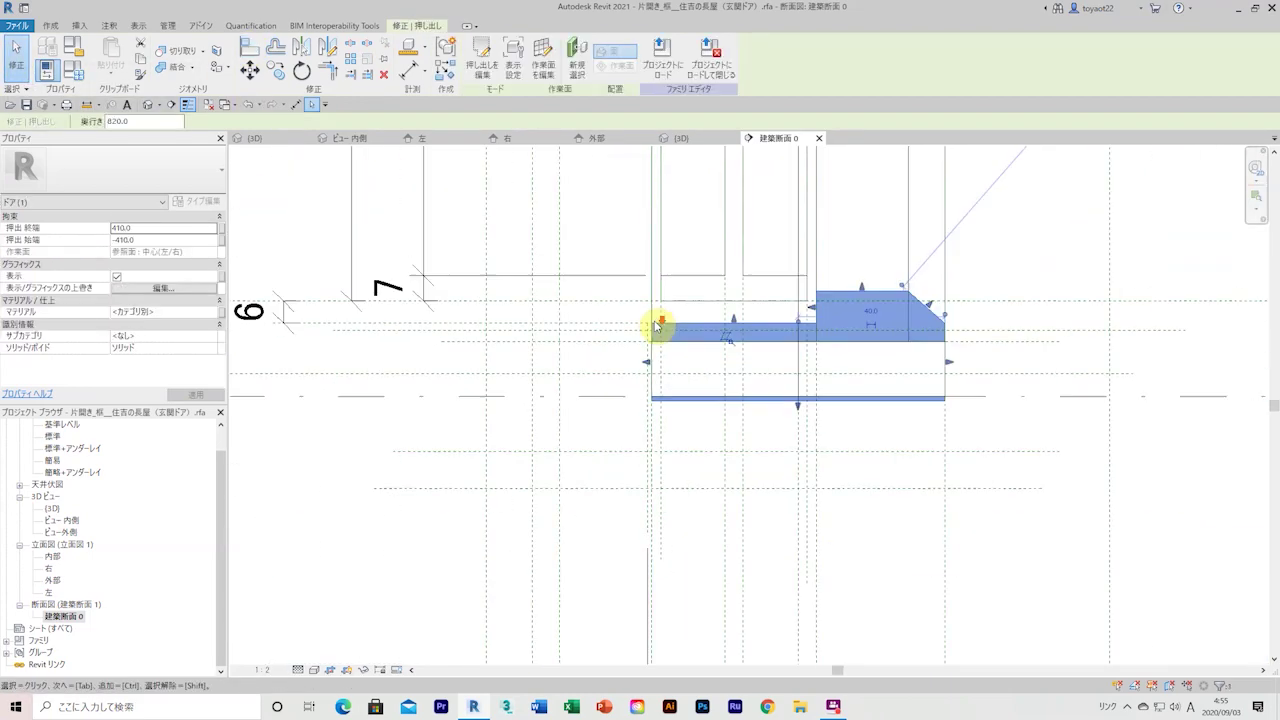
{"action": "scroll", "coordinate": [623, 528], "scroll_direction": "up", "scroll_amount": 5}
{"action": "middle_click_drag", "start_coordinate": [623, 528], "coordinate": [634, 268]}
{"action": "scroll", "coordinate": [620, 280], "scroll_direction": "down", "scroll_amount": 2}
{"action": "scroll", "coordinate": [663, 437], "scroll_direction": "up", "scroll_amount": 2}
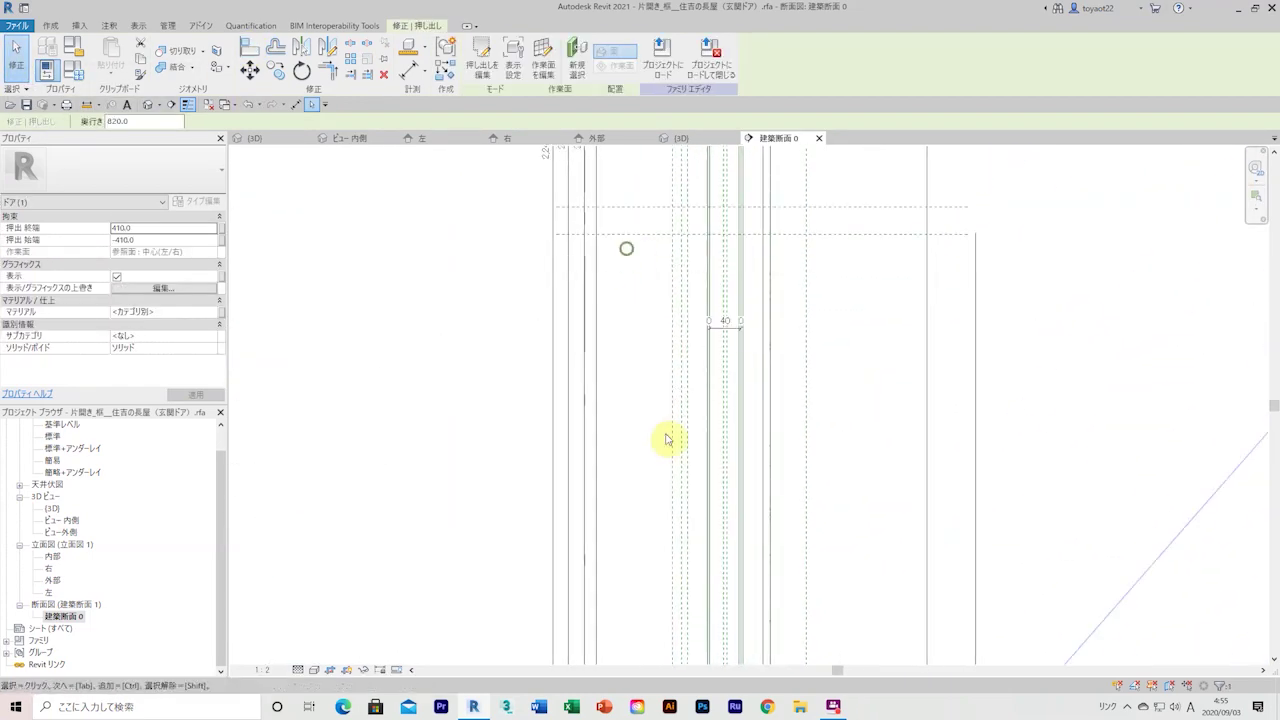
{"action": "scroll", "coordinate": [766, 560], "scroll_direction": "up", "scroll_amount": 2}
{"action": "key", "text": "Escape"}
{"action": "scroll", "coordinate": [765, 414], "scroll_direction": "up", "scroll_amount": 1}
Dimension the threshold as 6 and 6.3, totalling 13.8, then move to the right elevation
{"action": "key", "text": "d"}
{"action": "key", "text": "i"}
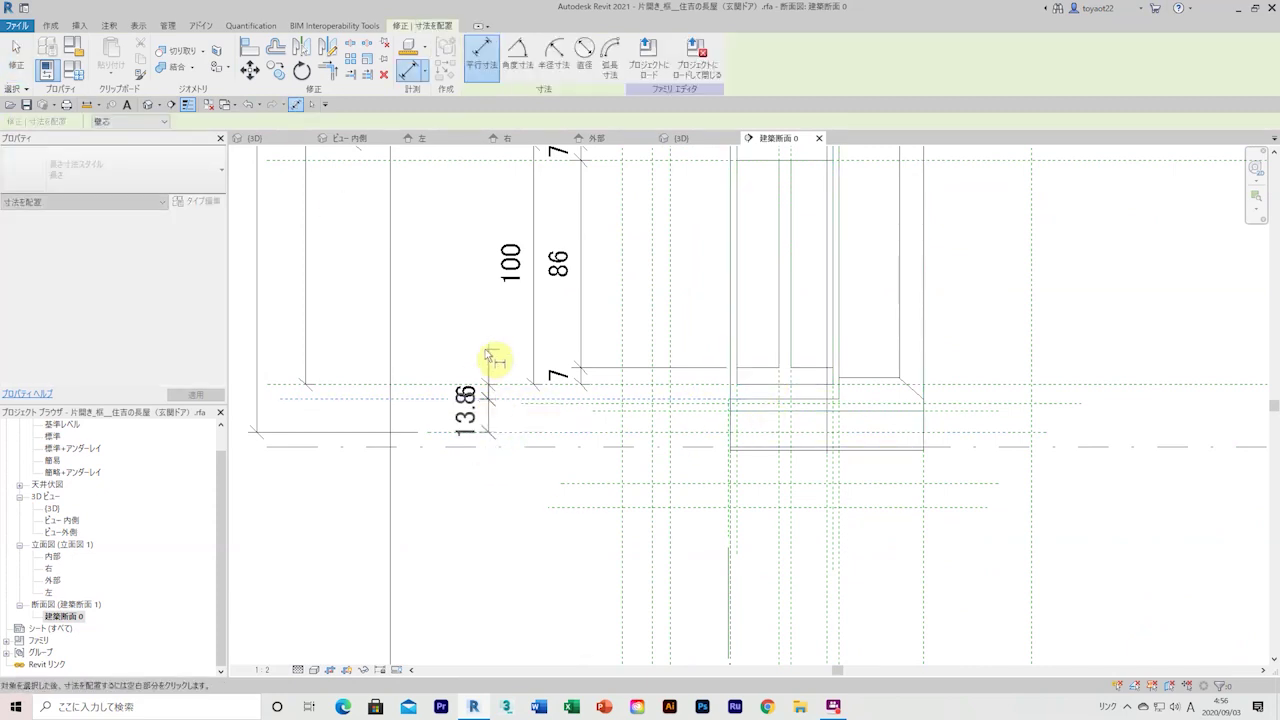
{"action": "left_click", "coordinate": [457, 447]}
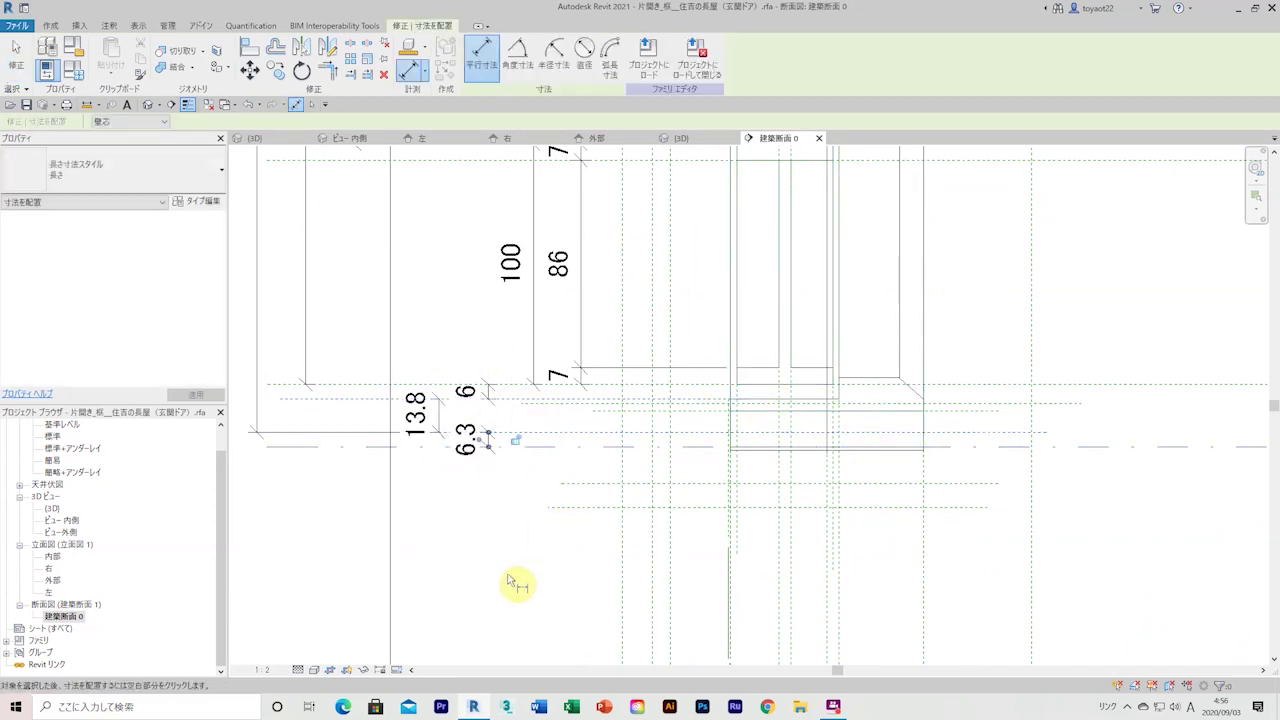
{"action": "key", "text": "ctrl+Tab"}
{"action": "key", "text": "ctrl+Tab"}
{"action": "key", "text": "ctrl+Tab"}
Back in the section, select the threshold extrusion and the elements along the door
{"action": "key", "text": "Escape"}
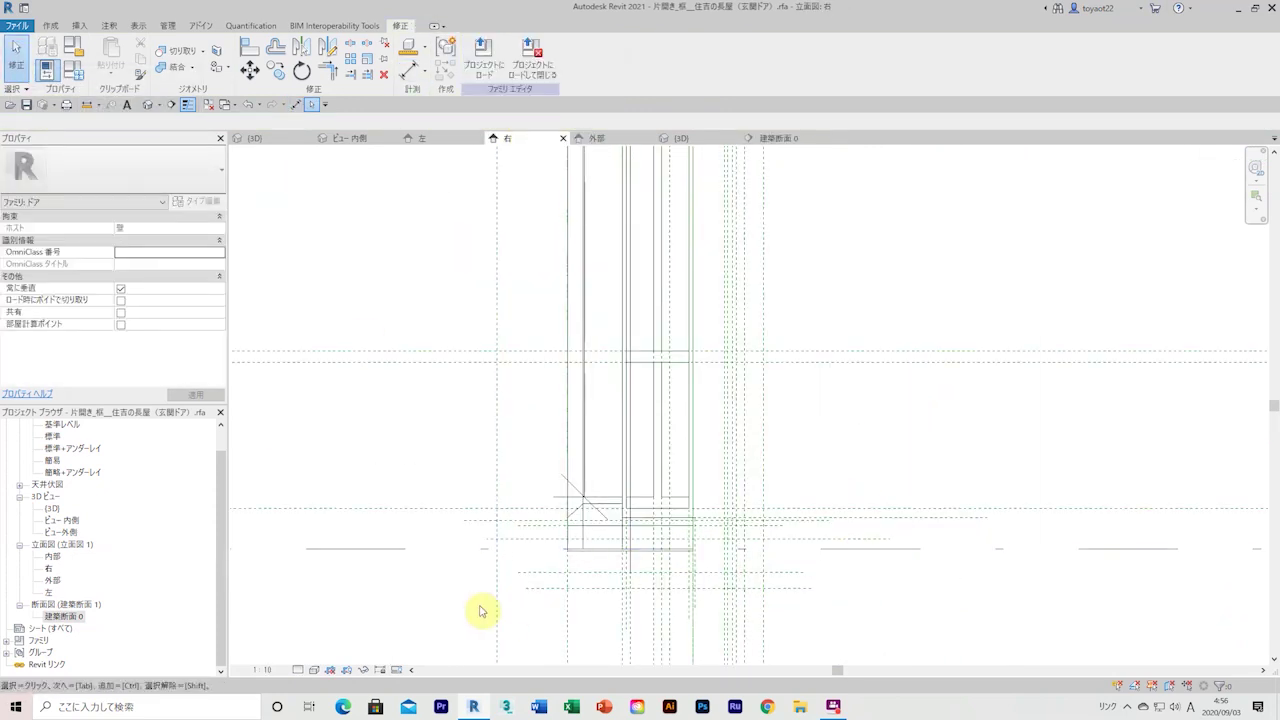
{"action": "key", "text": "ctrl+Tab"}
{"action": "key", "text": "ctrl+Tab"}
{"action": "key", "text": "ctrl+Tab"}
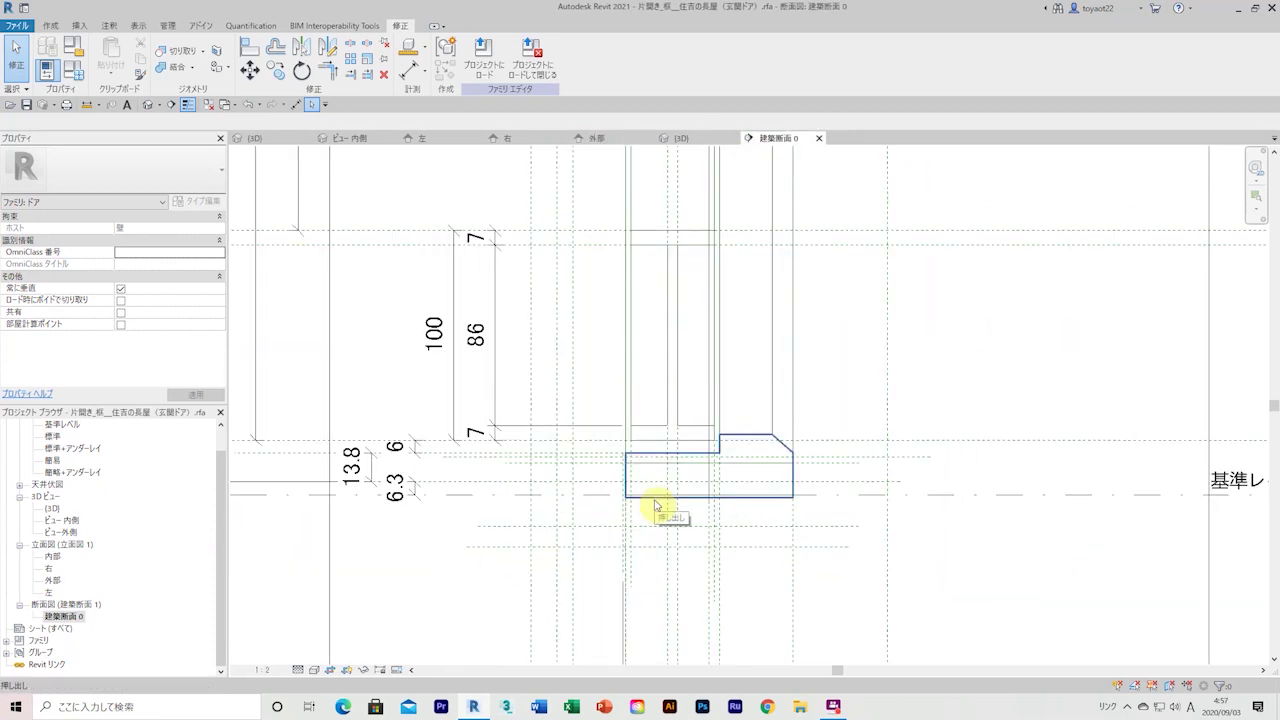
{"action": "left_click", "coordinate": [662, 507]}
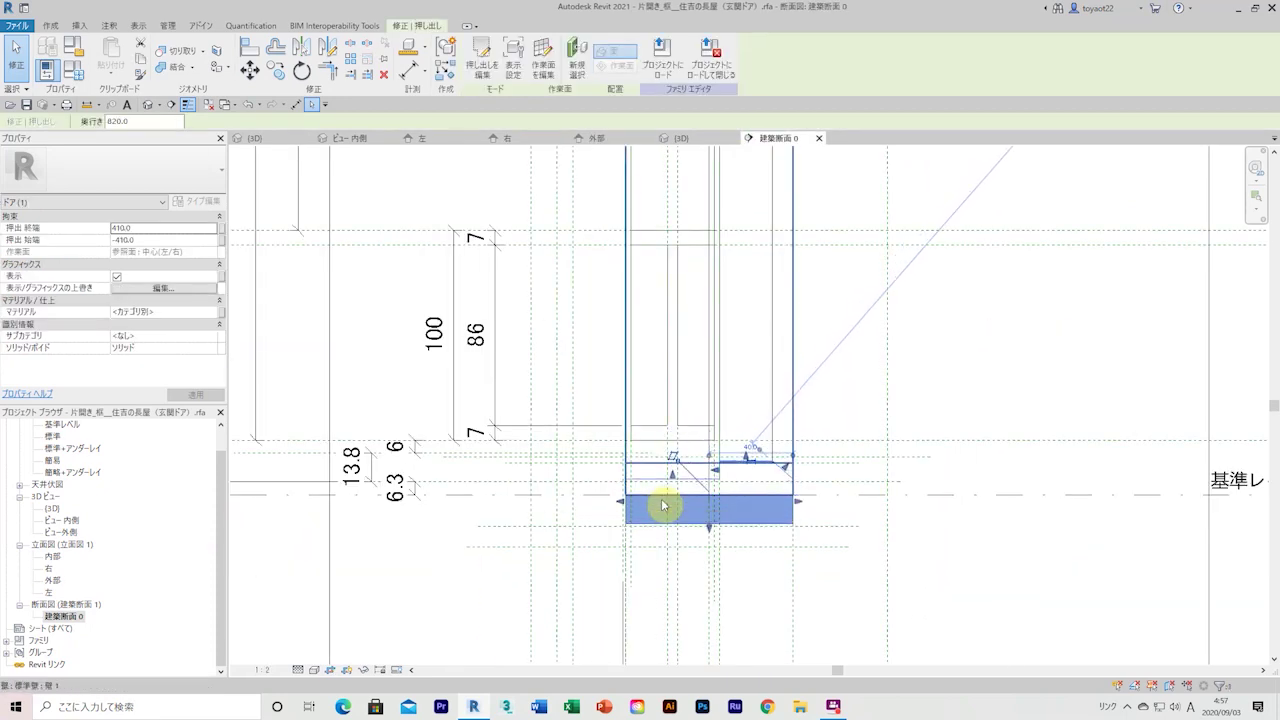
{"action": "scroll", "coordinate": [662, 500], "scroll_direction": "down", "scroll_amount": 3}
{"action": "left_click_drag", "start_coordinate": [614, 518], "coordinate": [771, 651]}
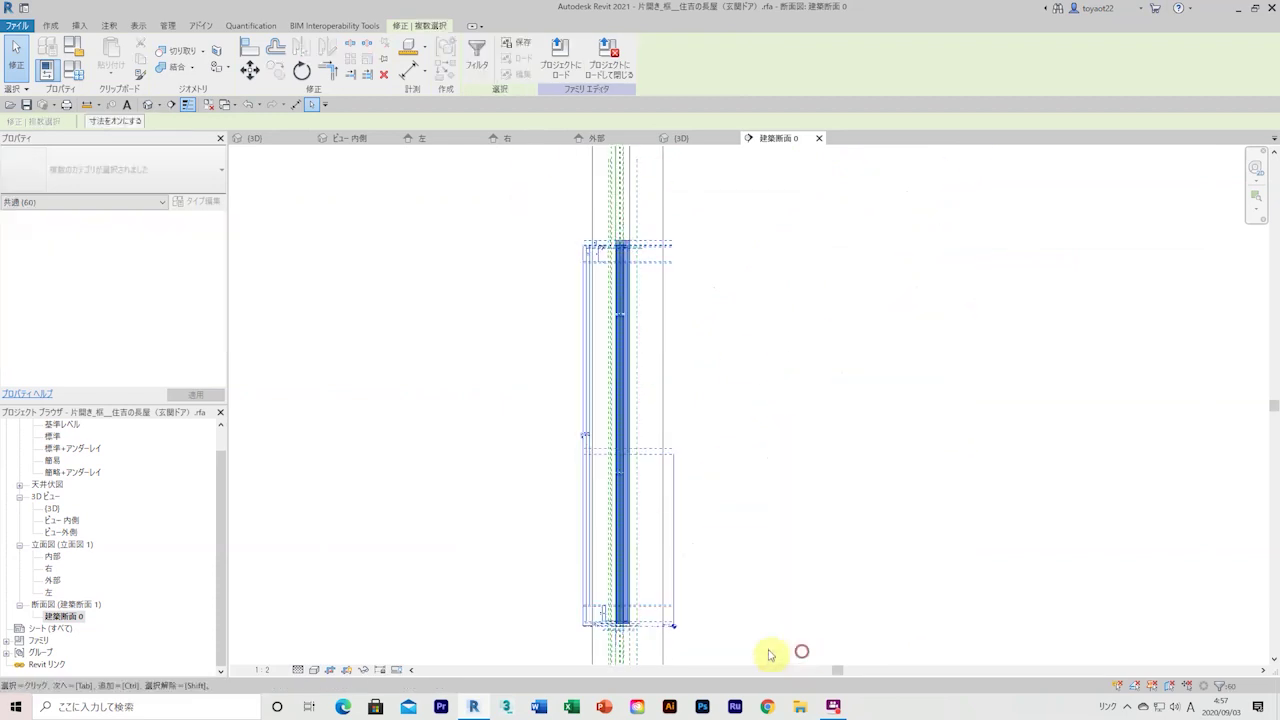
{"action": "scroll", "coordinate": [935, 458], "scroll_direction": "up", "scroll_amount": 2}
{"action": "key", "text": "Escape"}
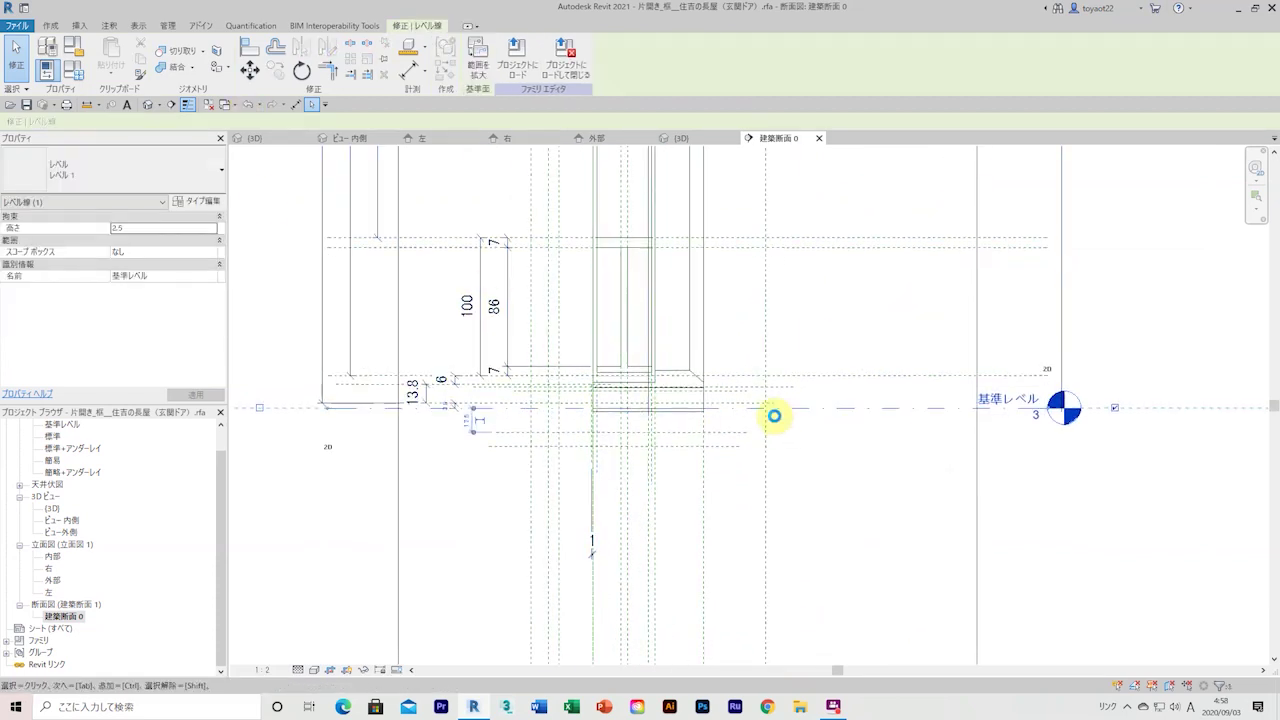
{"action": "key", "text": "Escape"}
Select a reference plane near the threshold, starting and cancelling a new reference plane
{"action": "scroll", "coordinate": [443, 463], "scroll_direction": "up", "scroll_amount": 3}
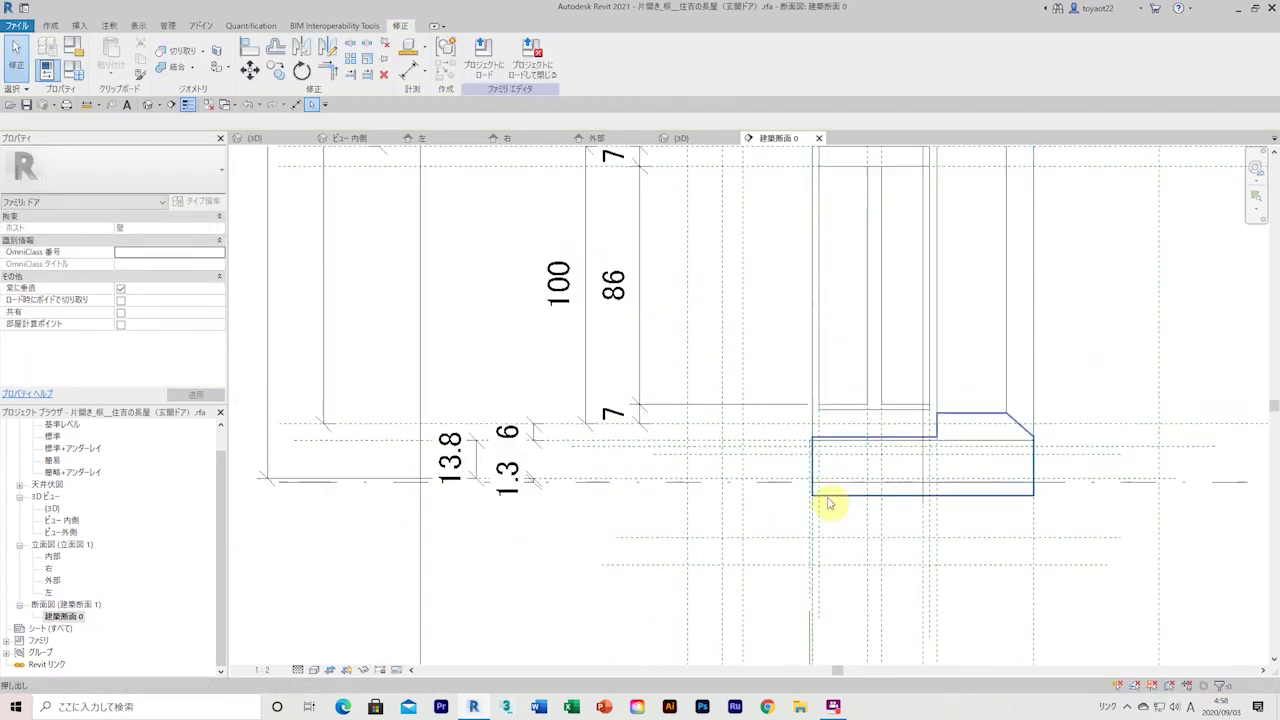
{"action": "scroll", "coordinate": [388, 483], "scroll_direction": "down", "scroll_amount": 3}
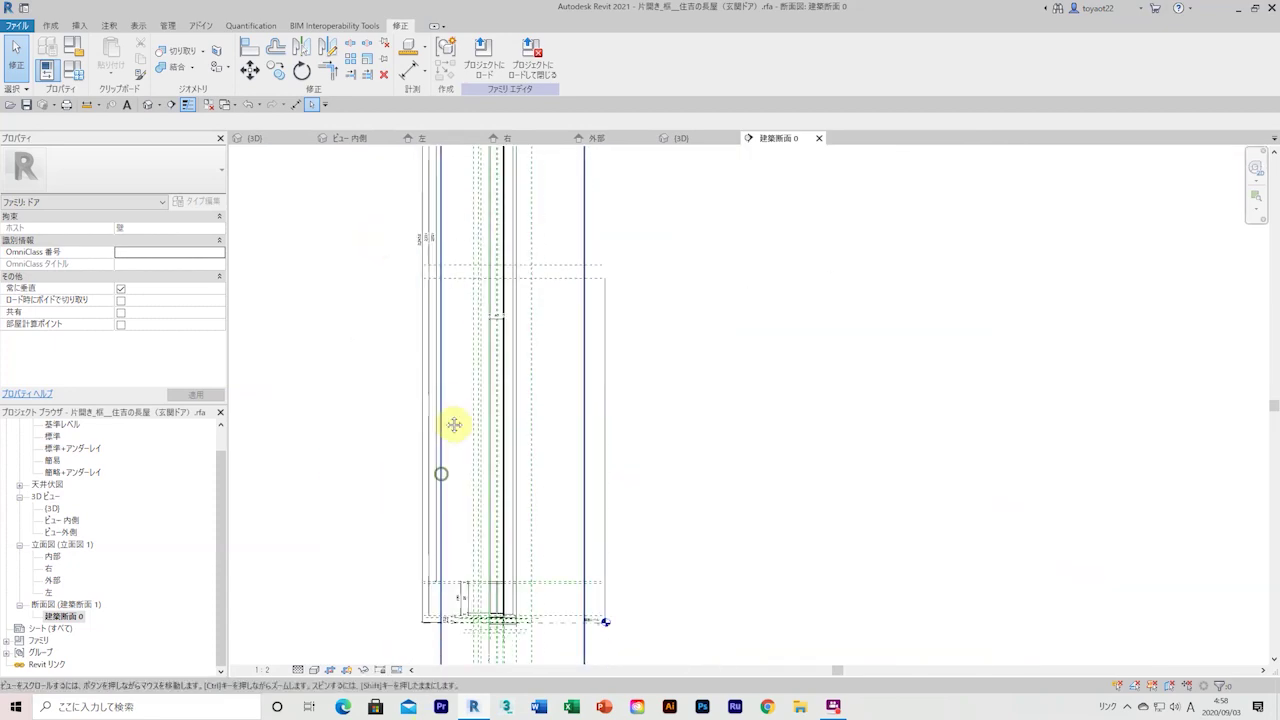
{"action": "scroll", "coordinate": [489, 429], "scroll_direction": "up", "scroll_amount": 3}
{"action": "left_click", "coordinate": [489, 429]}
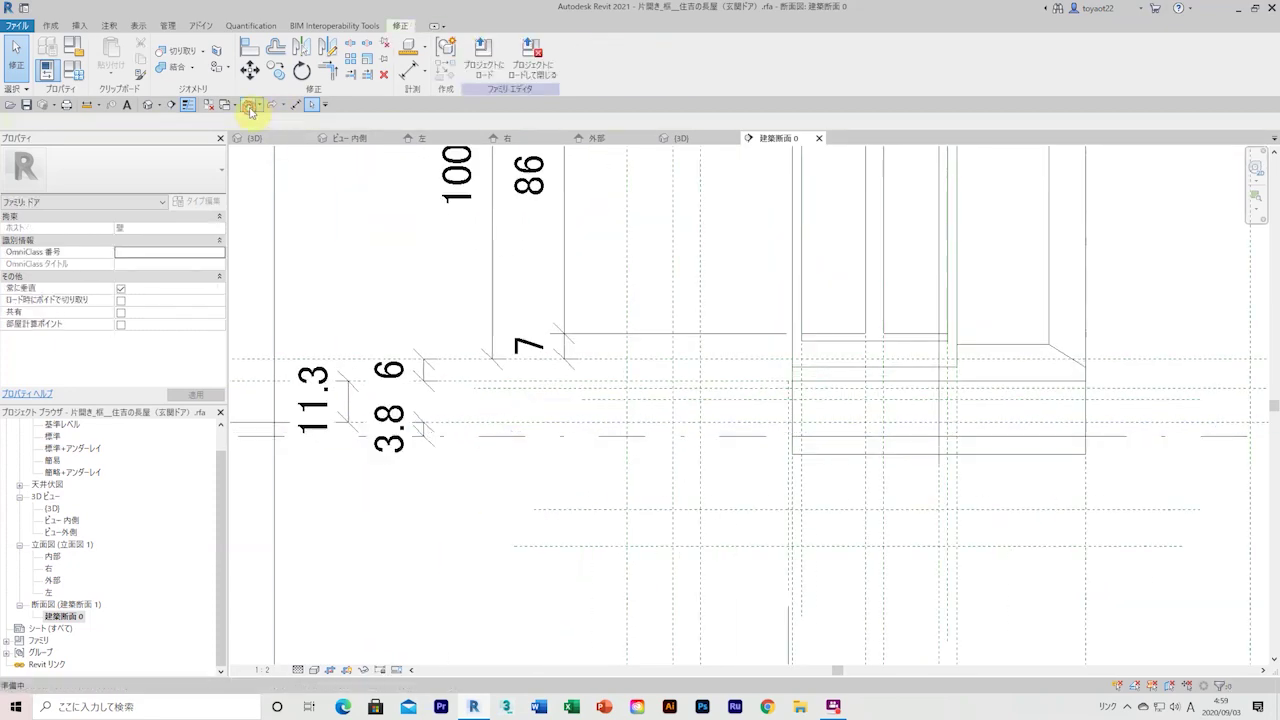
{"action": "key", "text": "r"}
{"action": "key", "text": "p"}
{"action": "scroll", "coordinate": [526, 323], "scroll_direction": "up", "scroll_amount": 3}
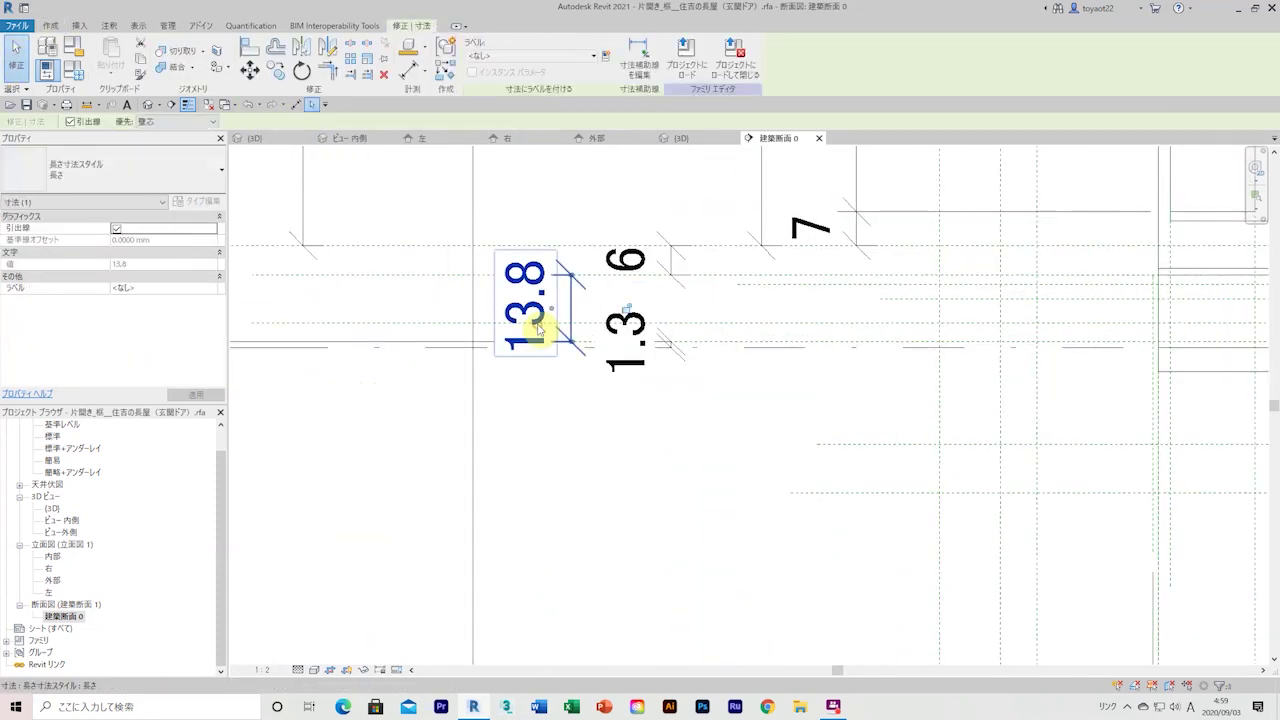
{"action": "scroll", "coordinate": [609, 263], "scroll_direction": "up", "scroll_amount": 3}
{"action": "scroll", "coordinate": [537, 380], "scroll_direction": "down", "scroll_amount": 5}
{"action": "key", "text": "Escape"}
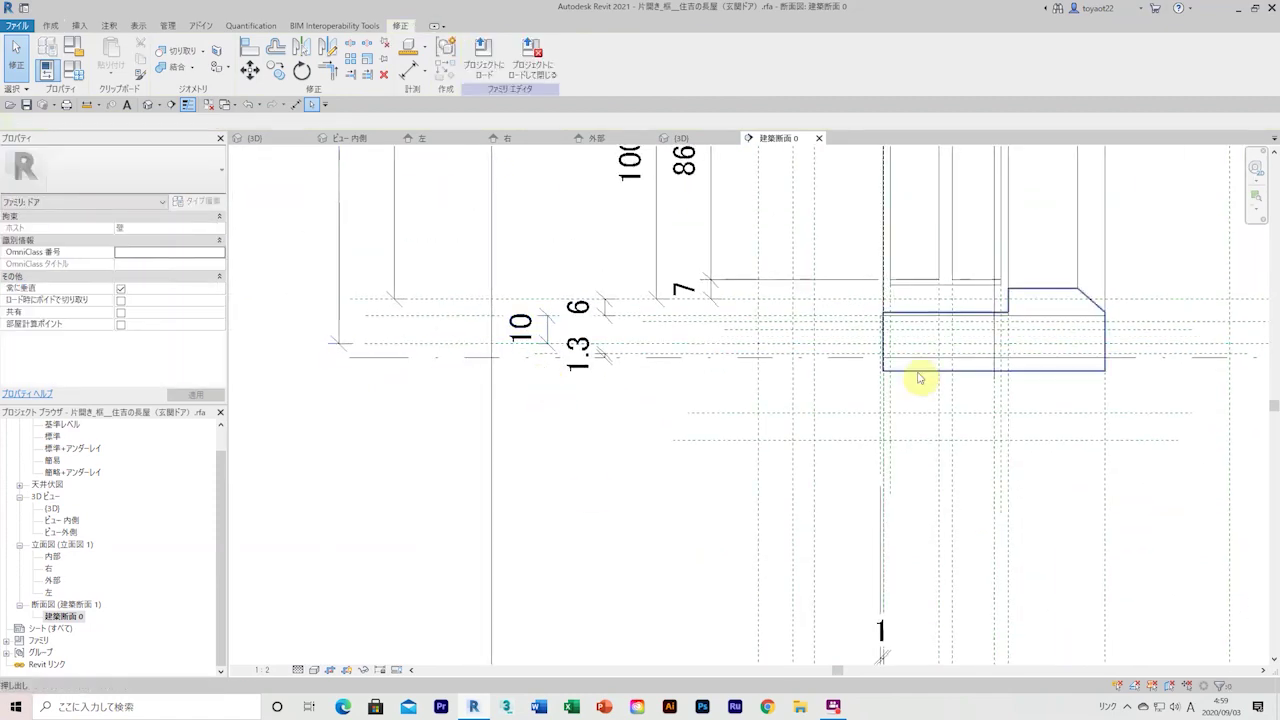
Select the threshold extrusion and undo the wrong edit made to it
{"action": "left_click", "coordinate": [918, 372]}
{"action": "scroll", "coordinate": [900, 340], "scroll_direction": "up", "scroll_amount": 5}
{"action": "scroll", "coordinate": [530, 527], "scroll_direction": "down", "scroll_amount": 4}
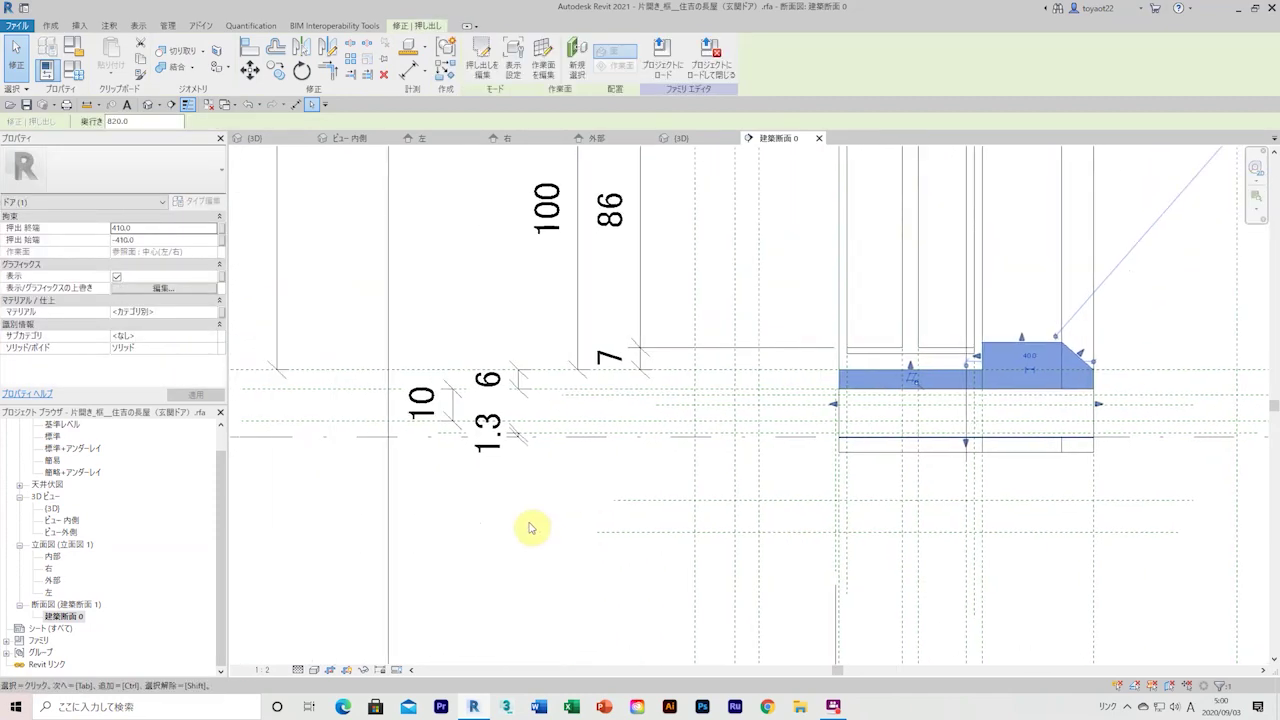
{"action": "left_click", "coordinate": [249, 104]}
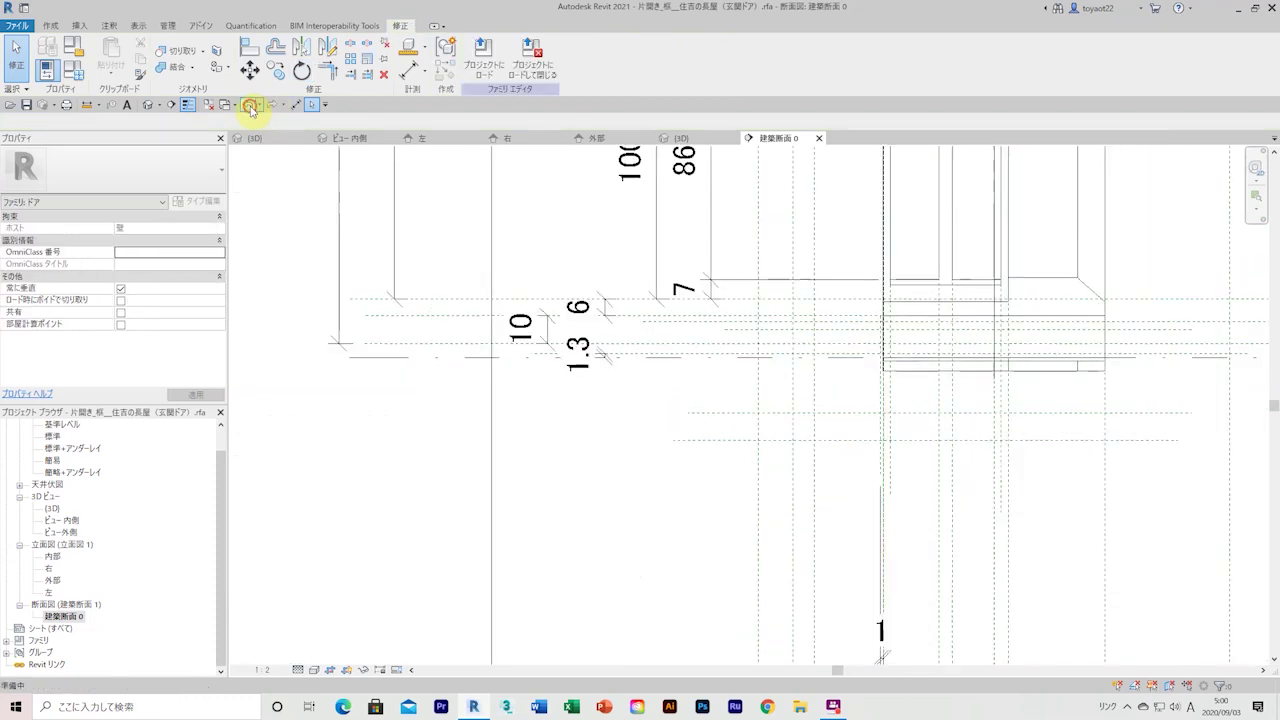
Change the 13.8 threshold dimension to 10, leaving segments of 6 and 3.8
{"action": "scroll", "coordinate": [543, 506], "scroll_direction": "up", "scroll_amount": 3}
{"action": "scroll", "coordinate": [443, 474], "scroll_direction": "down", "scroll_amount": 2}
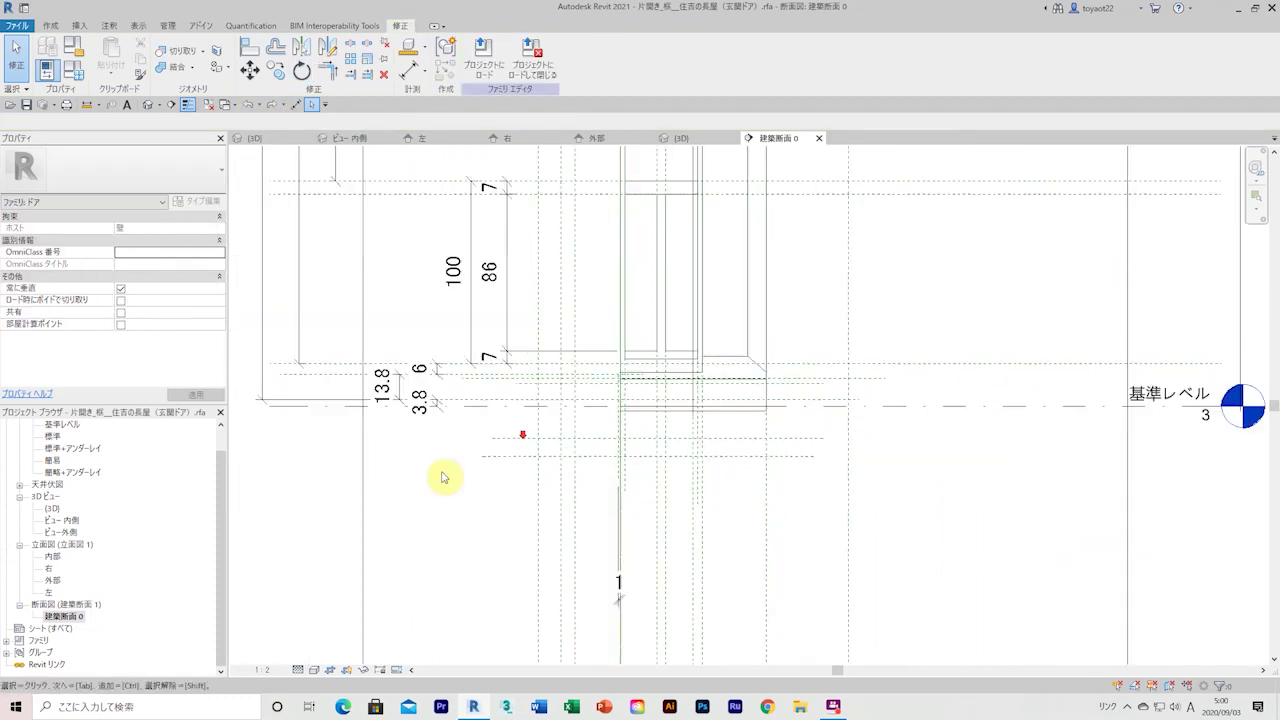
{"action": "key", "text": "r"}
{"action": "key", "text": "p"}
{"action": "key", "text": "Escape"}
{"action": "left_click", "coordinate": [366, 409]}
{"action": "scroll", "coordinate": [469, 380], "scroll_direction": "up", "scroll_amount": 3}
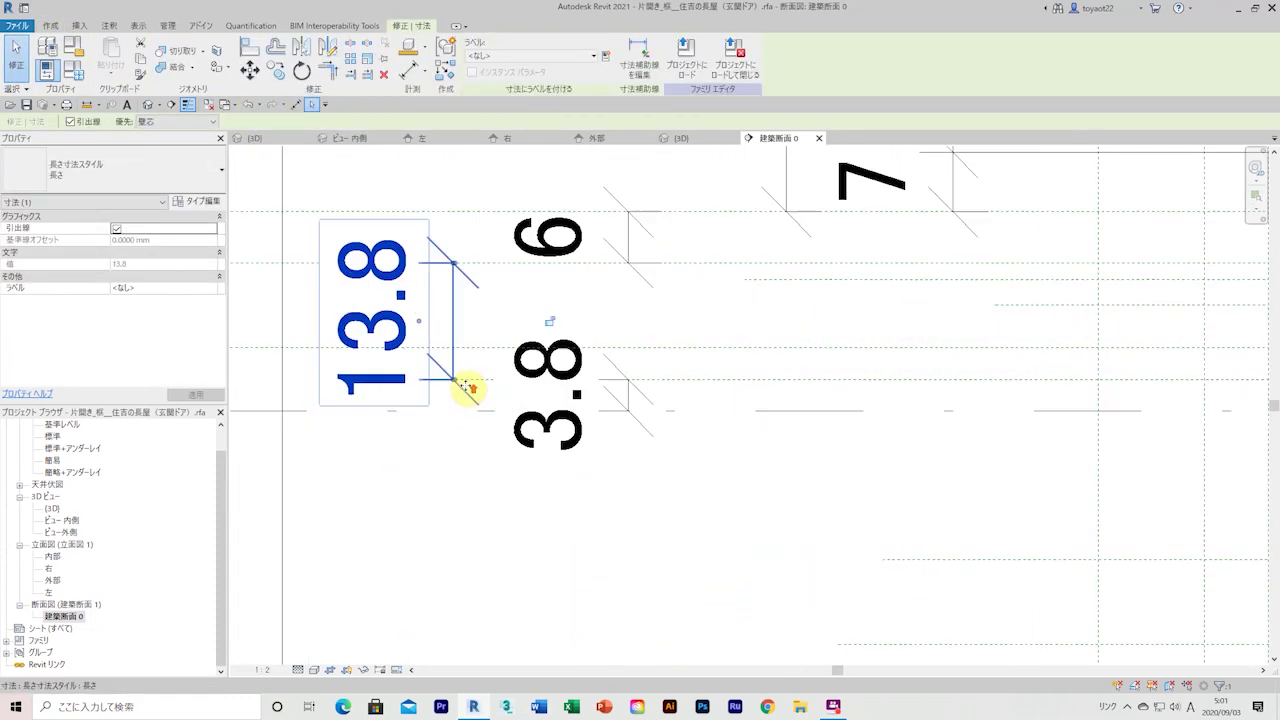
{"action": "scroll", "coordinate": [491, 467], "scroll_direction": "down", "scroll_amount": 3}
{"action": "scroll", "coordinate": [491, 467], "scroll_direction": "down", "scroll_amount": 3}
{"action": "scroll", "coordinate": [334, 526], "scroll_direction": "up", "scroll_amount": 2}
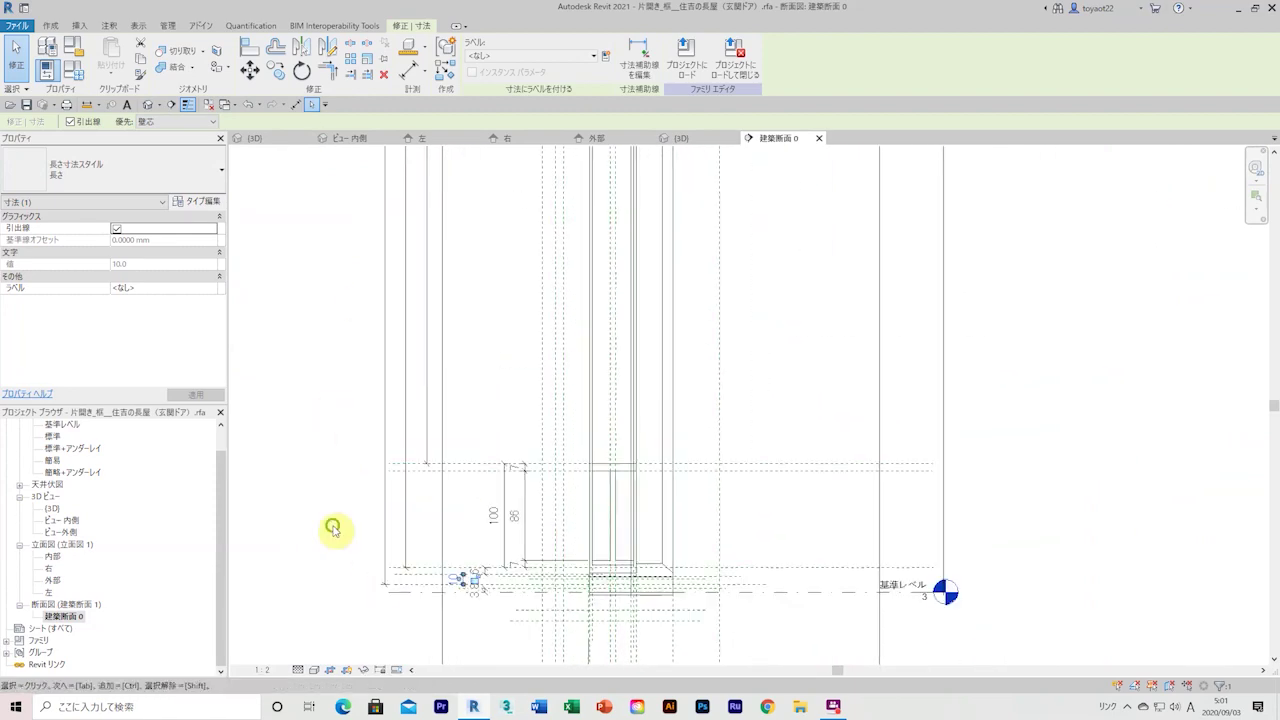
{"action": "scroll", "coordinate": [432, 524], "scroll_direction": "up", "scroll_amount": 1}
{"action": "scroll", "coordinate": [360, 300], "scroll_direction": "down", "scroll_amount": 2}
{"action": "scroll", "coordinate": [511, 471], "scroll_direction": "up", "scroll_amount": 2}
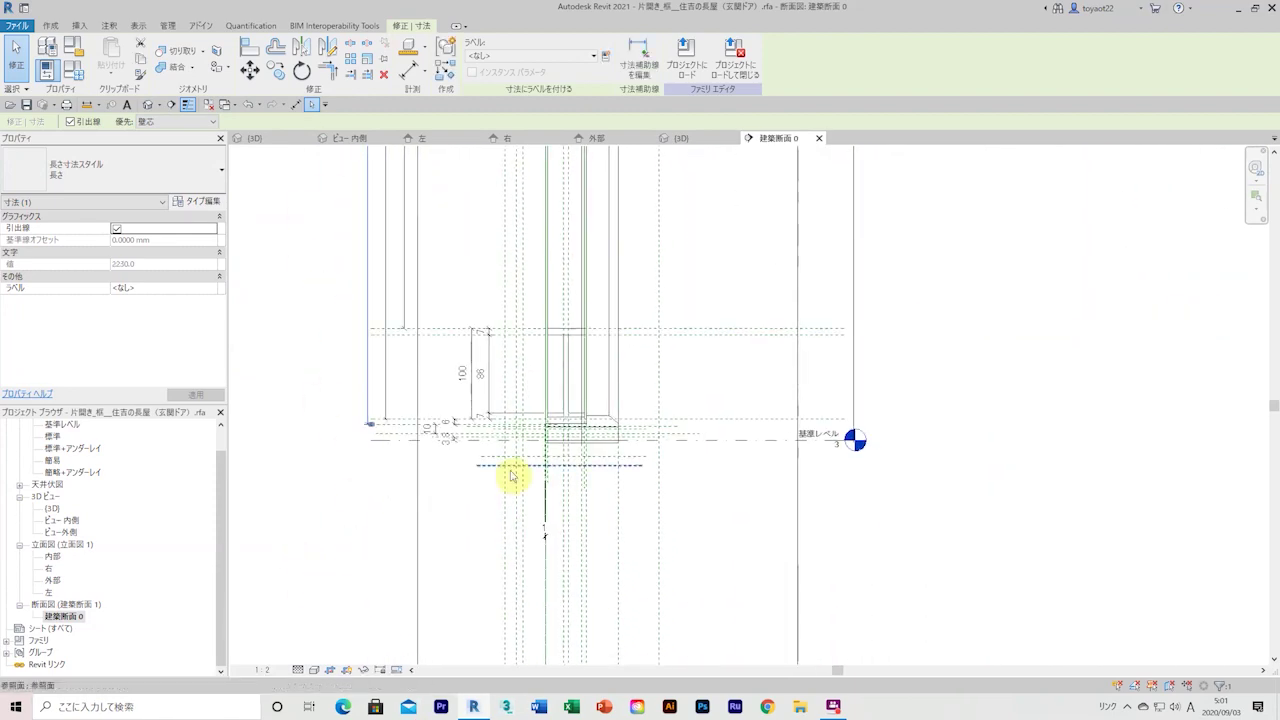
{"action": "scroll", "coordinate": [634, 371], "scroll_direction": "up", "scroll_amount": 2}
{"action": "left_click", "coordinate": [636, 372]}
{"action": "scroll", "coordinate": [636, 372], "scroll_direction": "down", "scroll_amount": 2}
Add two more elements to the selection, try deleting them, and cancel the failed deletion
{"action": "left_click", "coordinate": [443, 543]}
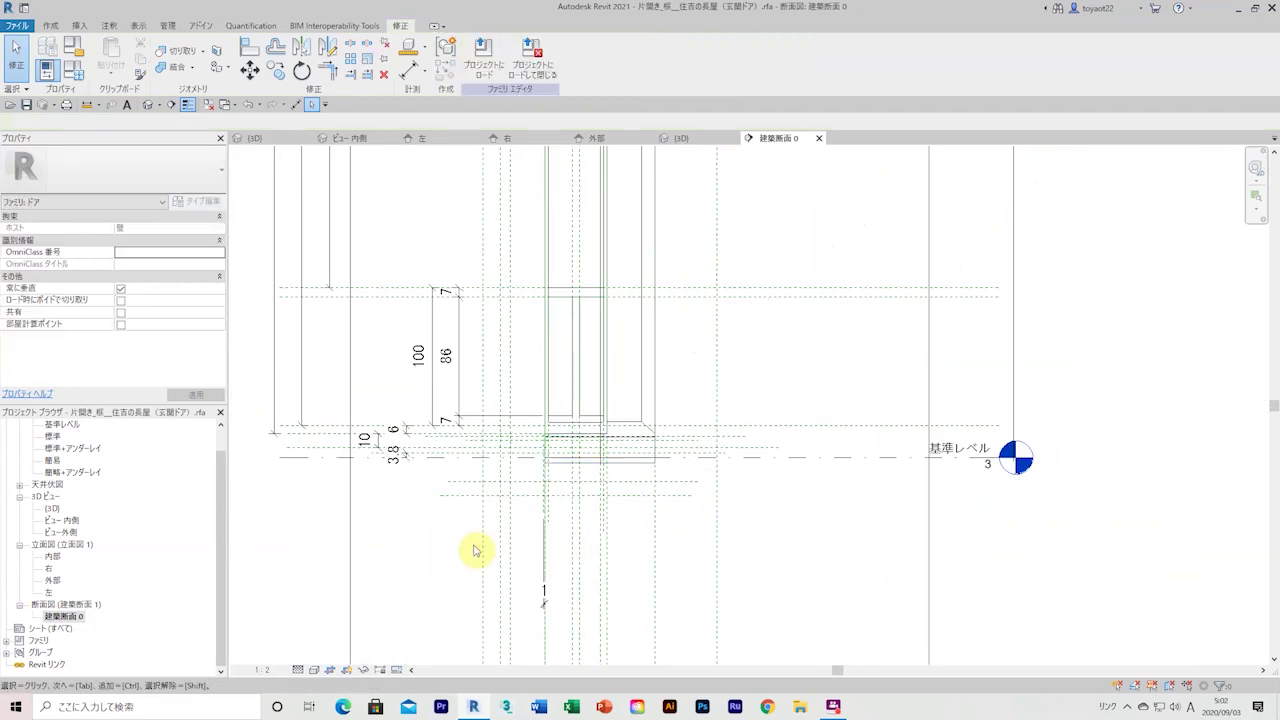
{"action": "left_click", "coordinate": [569, 429]}
{"action": "scroll", "coordinate": [531, 551], "scroll_direction": "up", "scroll_amount": 2}
{"action": "scroll", "coordinate": [531, 551], "scroll_direction": "down", "scroll_amount": 2}
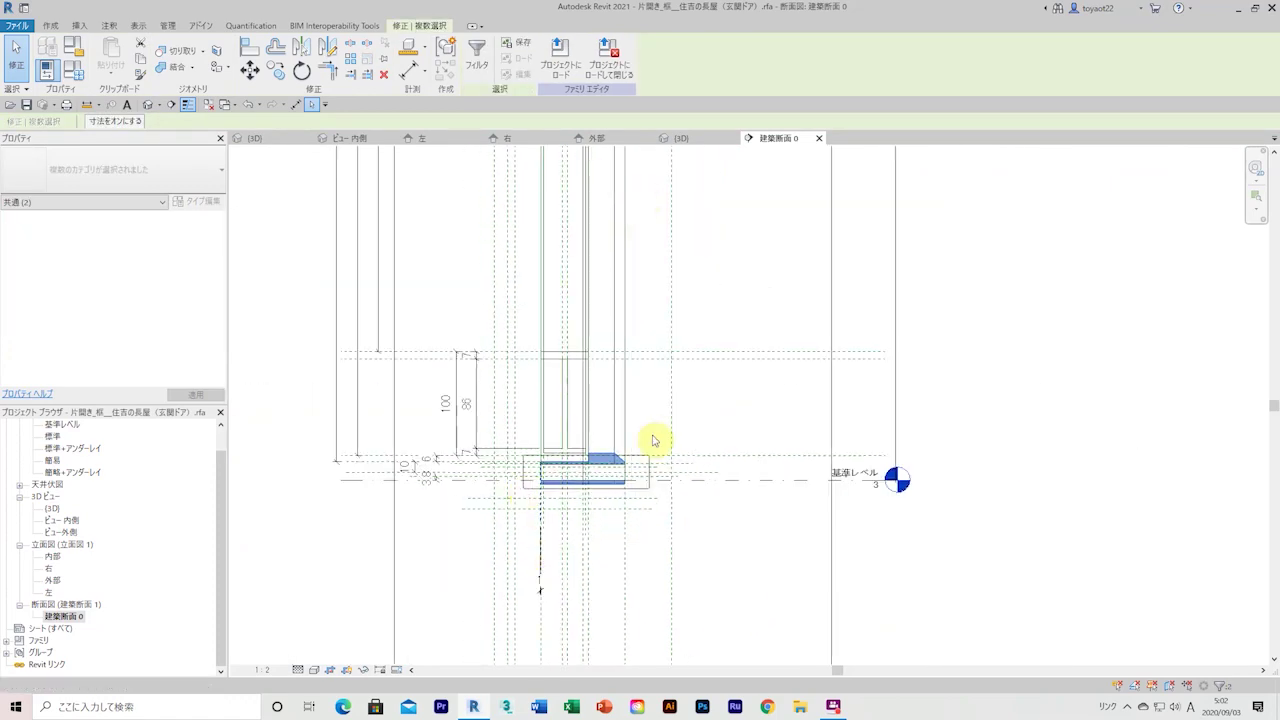
{"action": "scroll", "coordinate": [654, 343], "scroll_direction": "down", "scroll_amount": 3}
{"action": "scroll", "coordinate": [660, 609], "scroll_direction": "up", "scroll_amount": 4}
{"action": "key", "text": "Delete"}
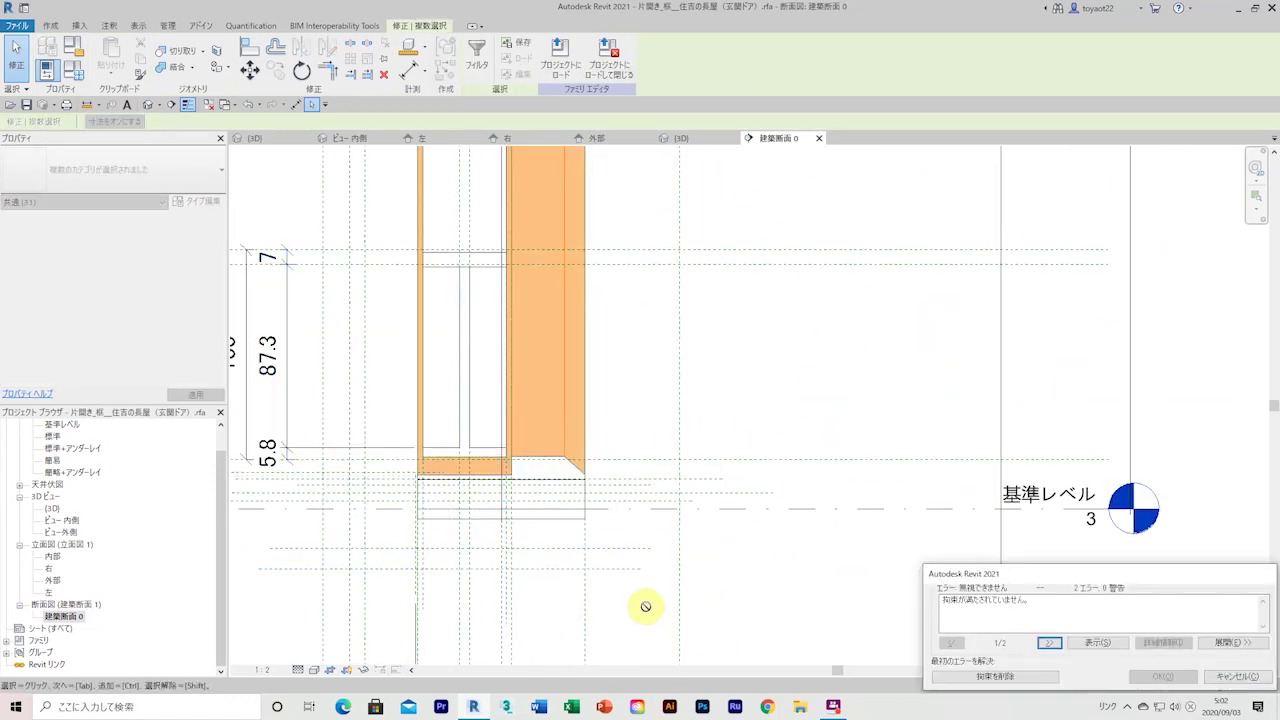
{"action": "key", "text": "Escape"}
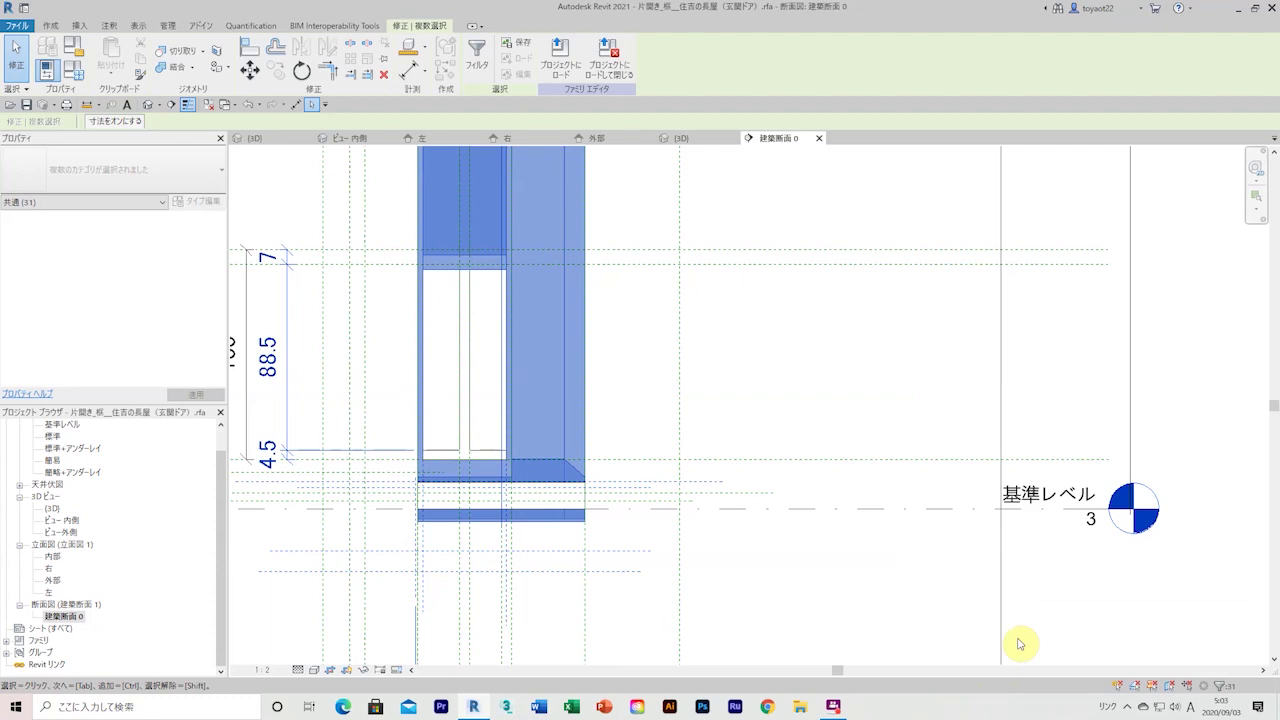
Zoom around the 建築断面 0 section and clear the current selection
{"action": "scroll", "coordinate": [634, 614], "scroll_direction": "down", "scroll_amount": 3}
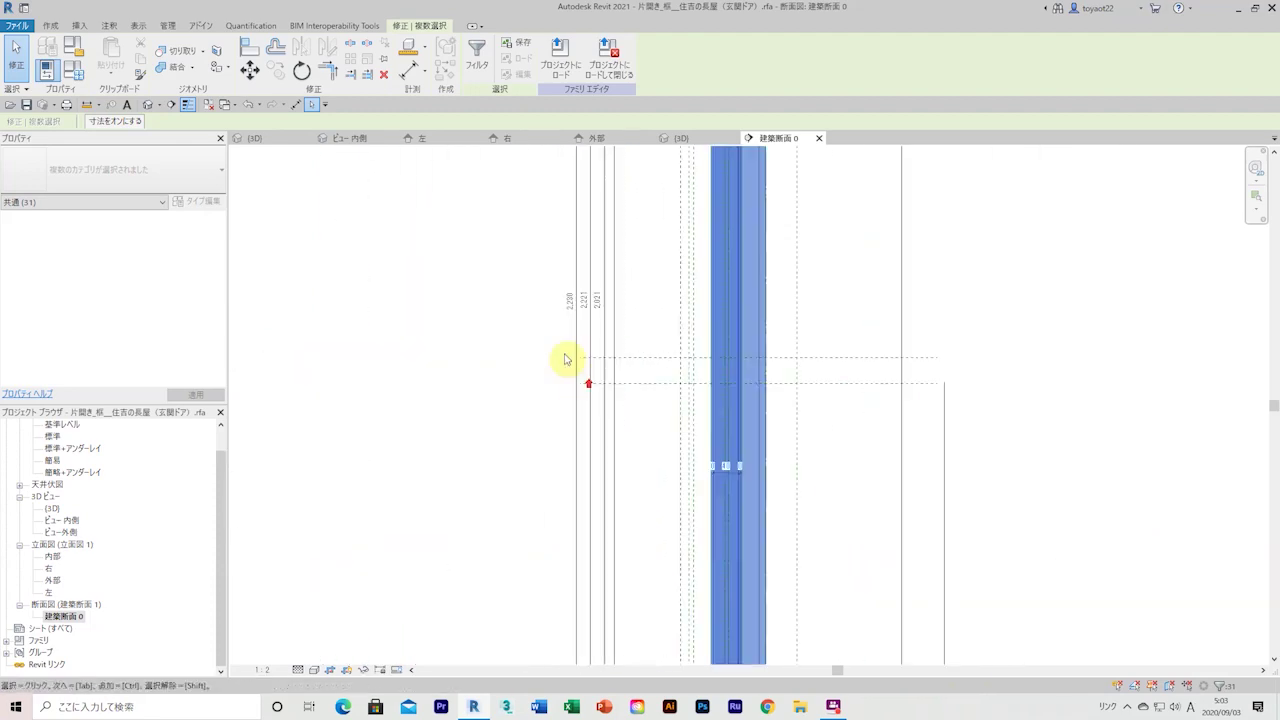
{"action": "scroll", "coordinate": [757, 566], "scroll_direction": "down", "scroll_amount": 2}
{"action": "scroll", "coordinate": [645, 594], "scroll_direction": "up", "scroll_amount": 2}
{"action": "scroll", "coordinate": [645, 594], "scroll_direction": "up", "scroll_amount": 3}
{"action": "left_click", "coordinate": [489, 602]}
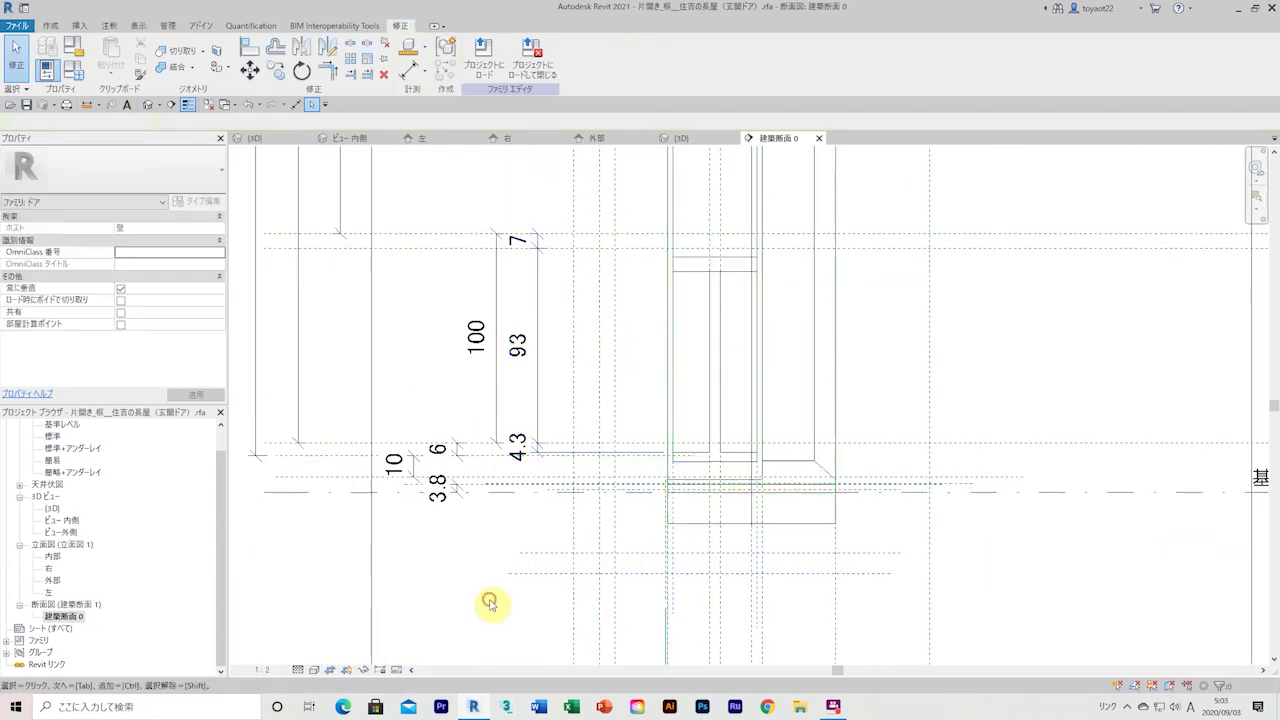
Clear the reference-plane selection and bring the base level and lower door area into view
{"action": "key", "text": "Escape"}
{"action": "scroll", "coordinate": [637, 251], "scroll_direction": "down", "scroll_amount": 2}
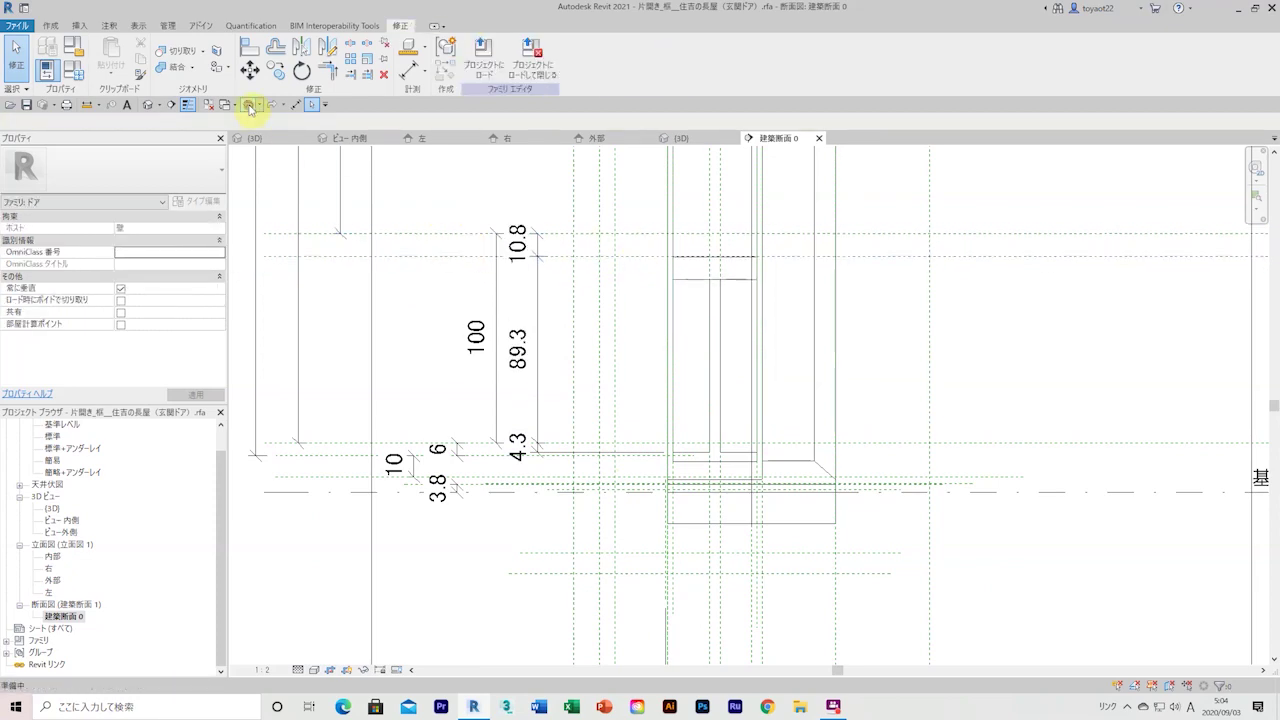
{"action": "scroll", "coordinate": [408, 337], "scroll_direction": "up", "scroll_amount": 2}
{"action": "scroll", "coordinate": [585, 563], "scroll_direction": "down", "scroll_amount": 1}
{"action": "middle_click_drag", "start_coordinate": [585, 563], "coordinate": [603, 468]}
{"action": "scroll", "coordinate": [590, 450], "scroll_direction": "down", "scroll_amount": 2}
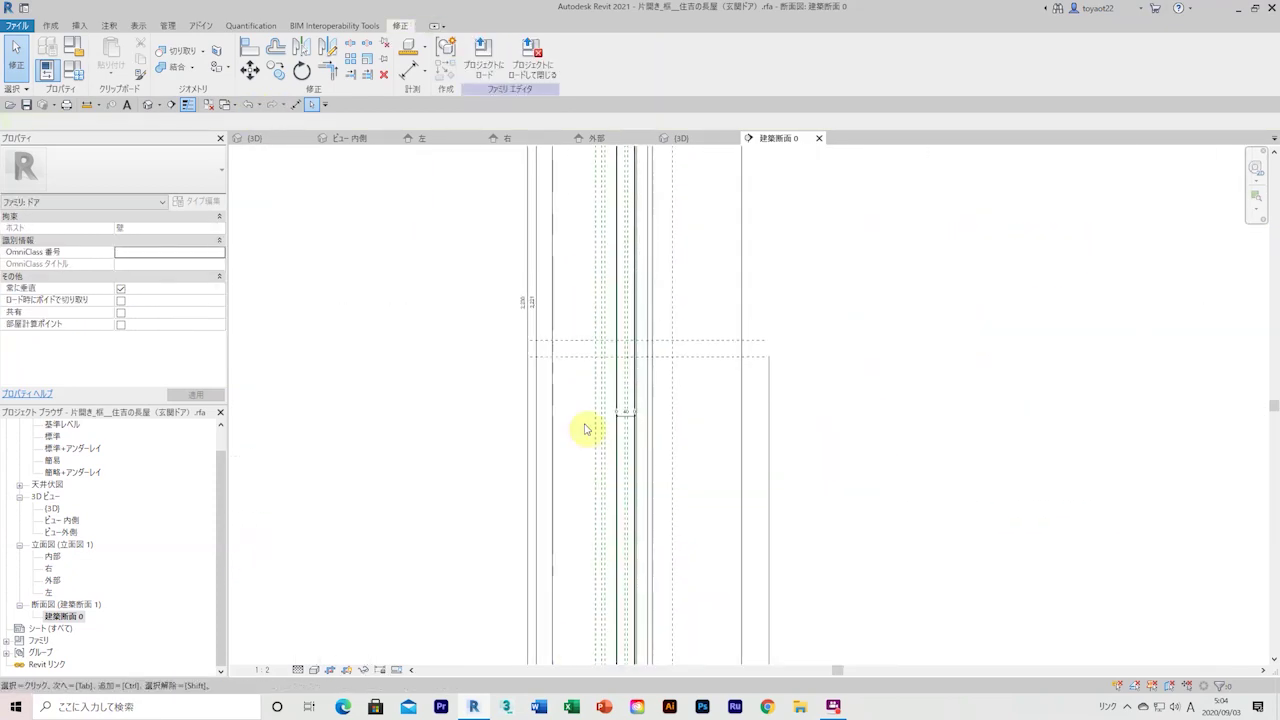
{"action": "left_click", "coordinate": [514, 280]}
{"action": "key", "text": "Escape"}
{"action": "middle_click_drag", "start_coordinate": [503, 306], "coordinate": [531, 164]}
{"action": "scroll", "coordinate": [526, 592], "scroll_direction": "up", "scroll_amount": 3}
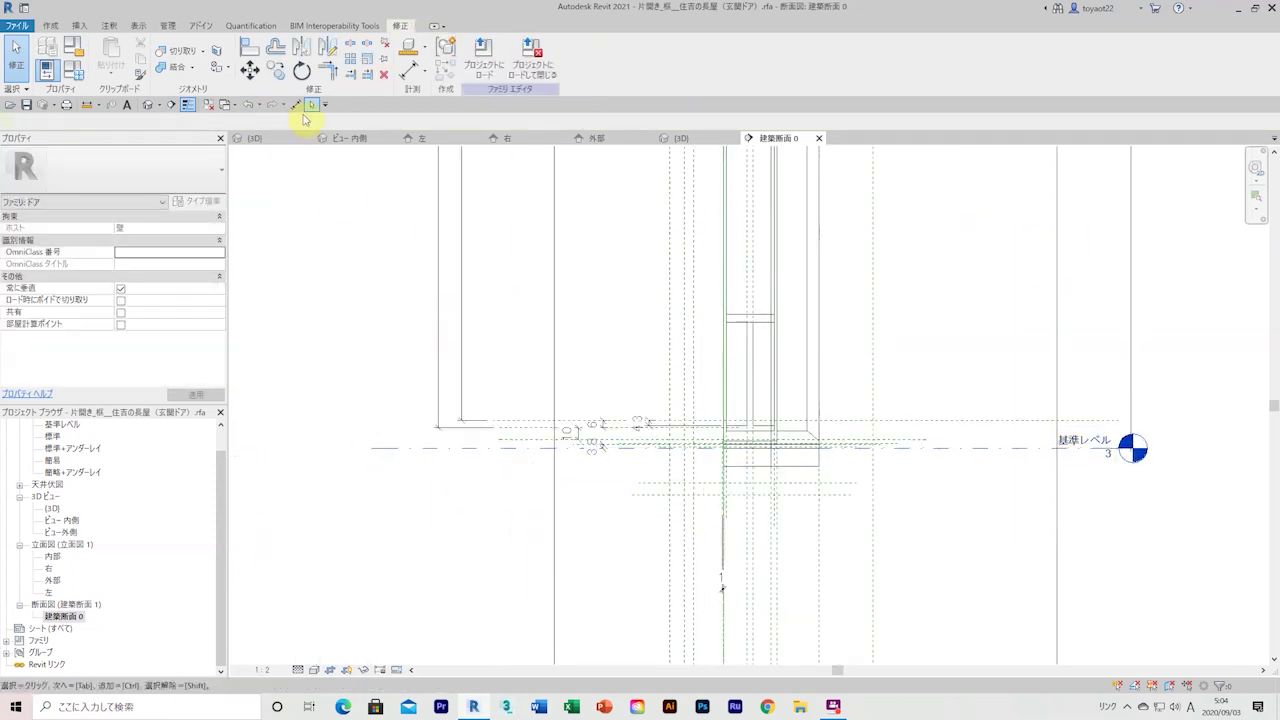
Try an aligned dimension on the threshold lines, then pan toward the frame dimensions and level marker
{"action": "left_click", "coordinate": [296, 104]}
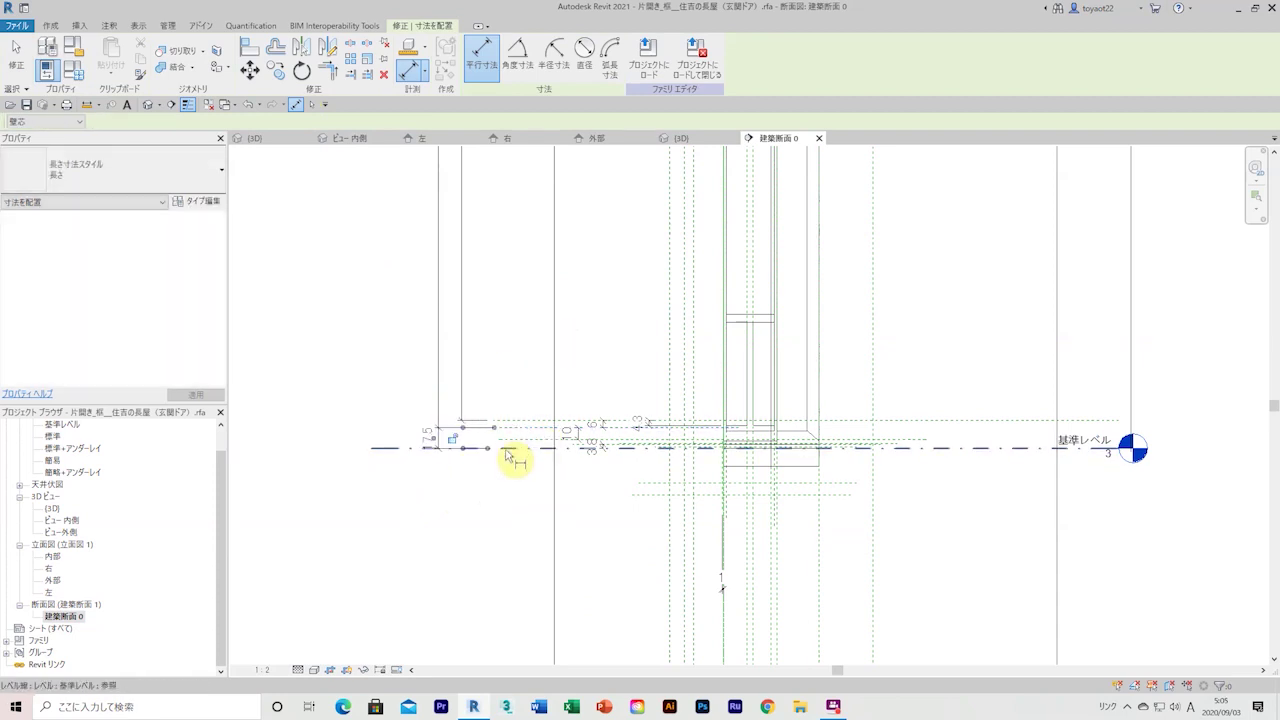
{"action": "key", "text": "Escape"}
{"action": "key", "text": "Escape"}
{"action": "scroll", "coordinate": [380, 290], "scroll_direction": "up", "scroll_amount": 2}
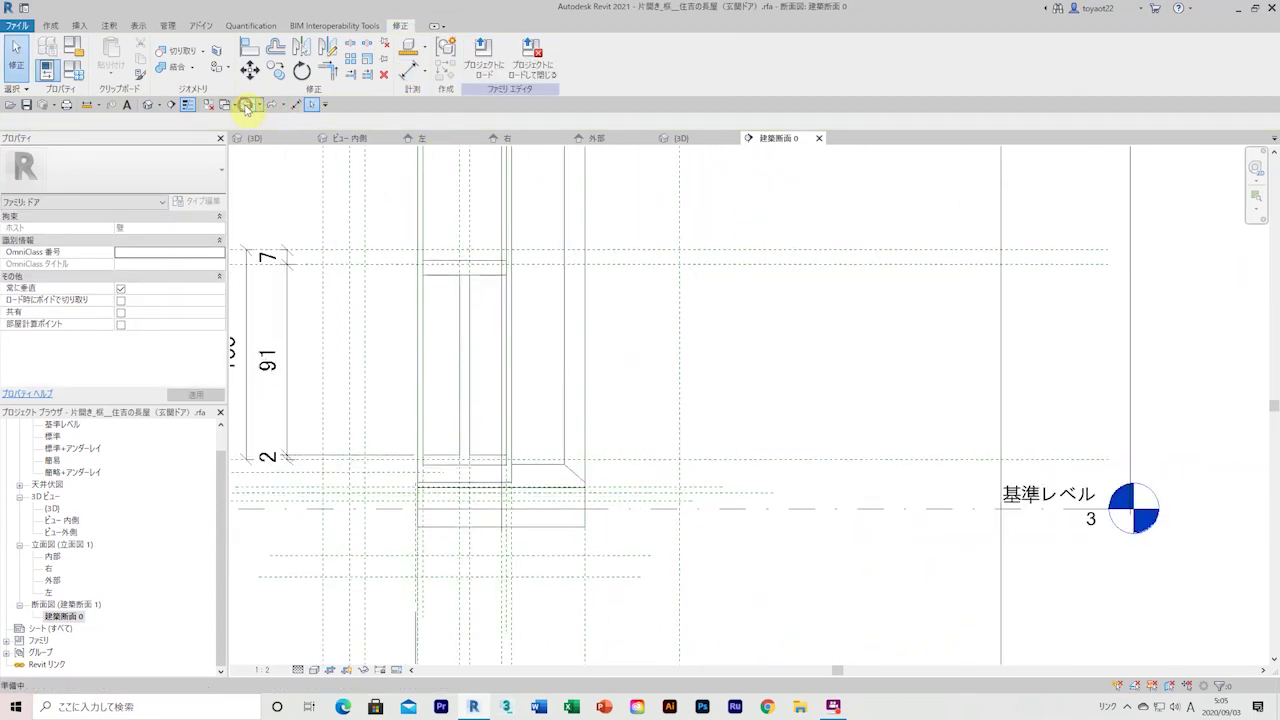
{"action": "middle_click_drag", "start_coordinate": [388, 541], "coordinate": [670, 511]}
{"action": "middle_click_drag", "start_coordinate": [897, 477], "coordinate": [551, 423]}
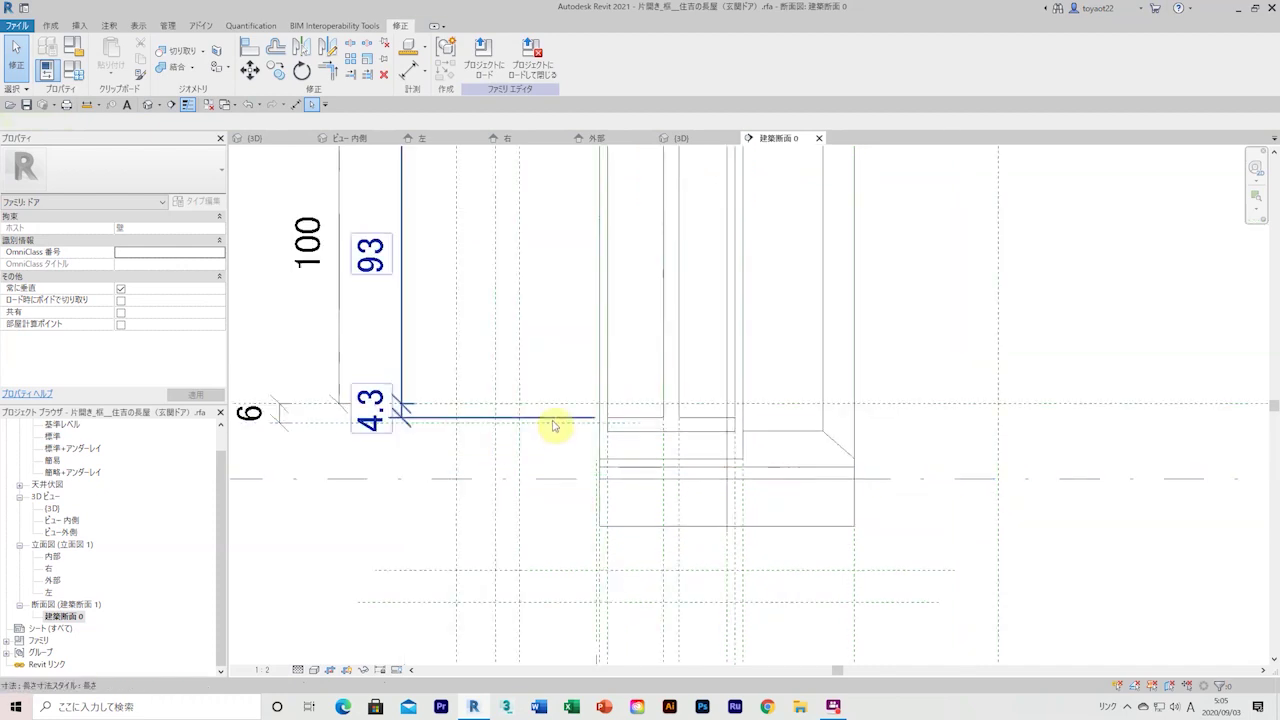
{"action": "scroll", "coordinate": [721, 415], "scroll_direction": "down", "scroll_amount": 3}
{"action": "scroll", "coordinate": [498, 423], "scroll_direction": "up", "scroll_amount": 3}
Attempt another DI aligned dimension at the level, then clear the level selection and recentre on the door frame
{"action": "key", "text": "d"}
{"action": "key", "text": "i"}
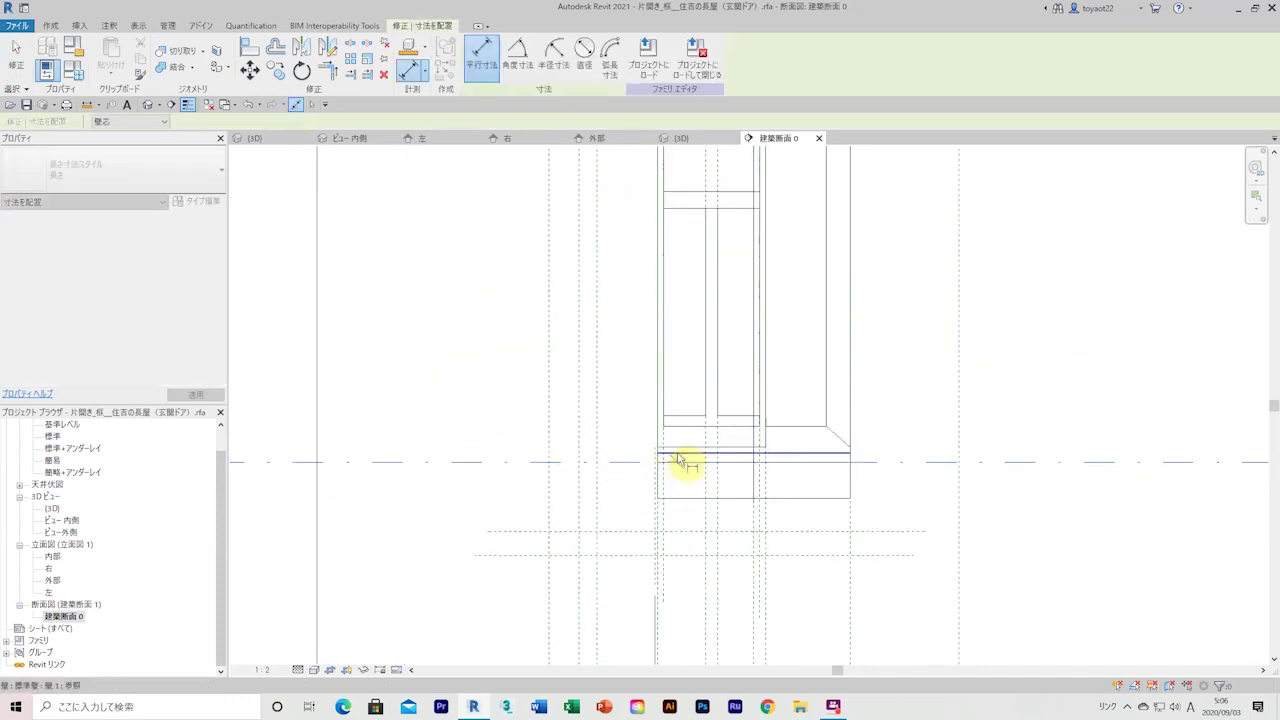
{"action": "key", "text": "Escape"}
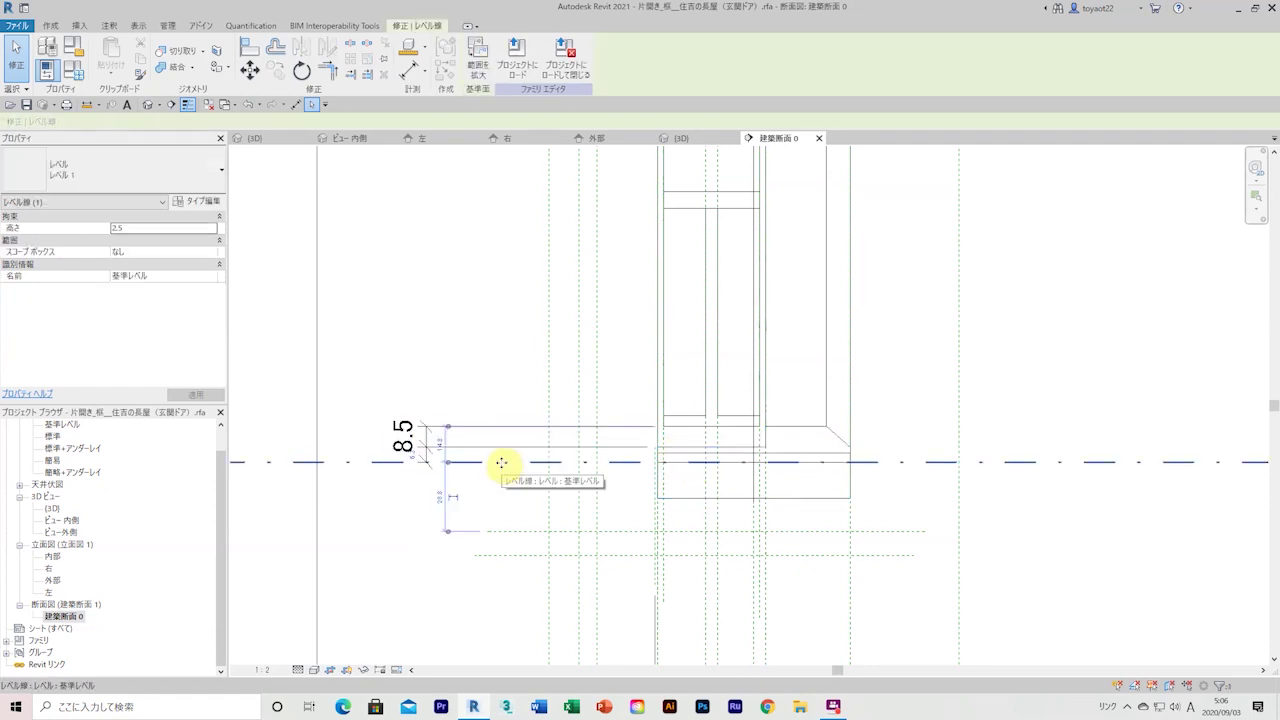
{"action": "key", "text": "Escape"}
{"action": "middle_click_drag", "start_coordinate": [514, 514], "coordinate": [571, 391]}
{"action": "scroll", "coordinate": [517, 604], "scroll_direction": "up", "scroll_amount": 3}
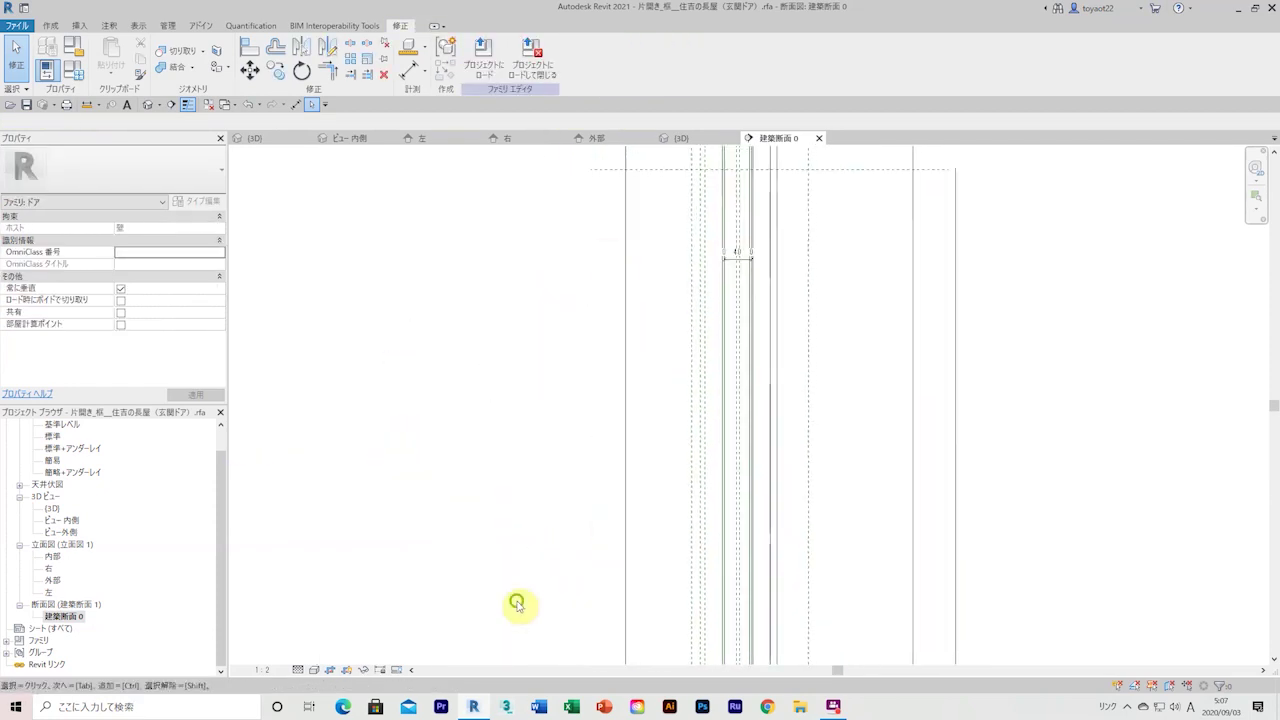
Try a DI aligned dimension at the door head dimensions, then pan back to the base level
{"action": "key", "text": "d"}
{"action": "key", "text": "i"}
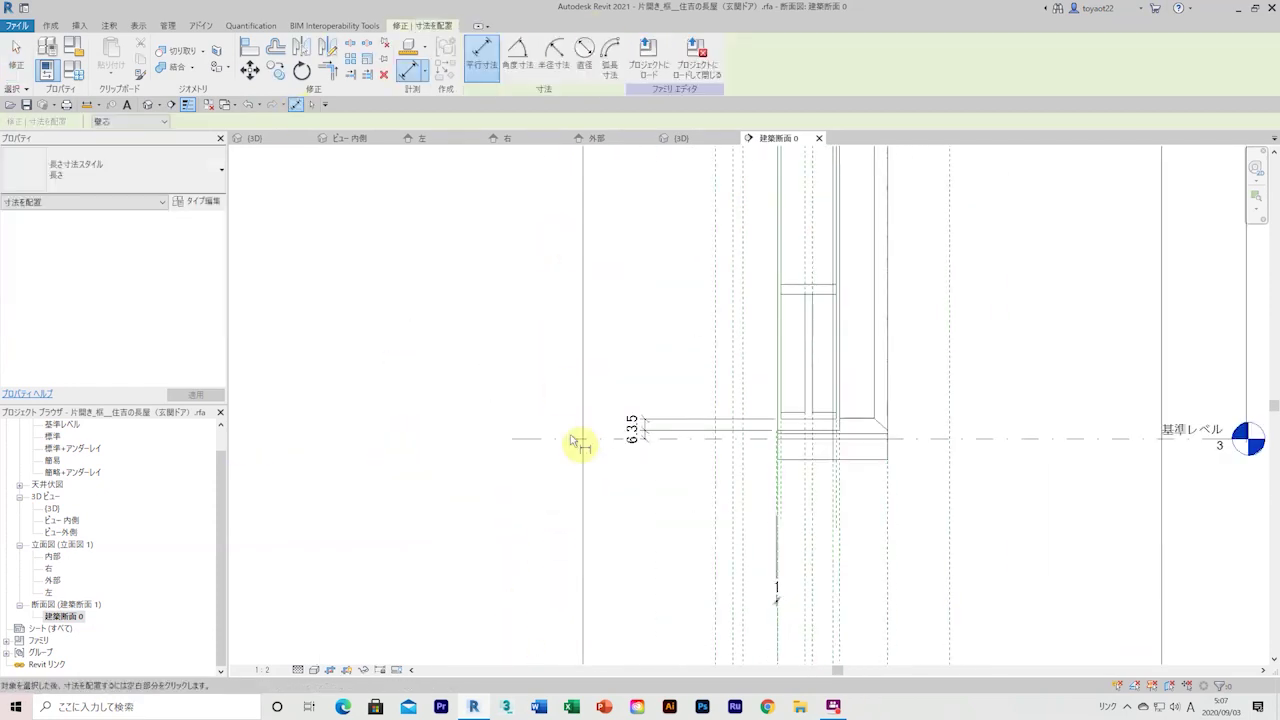
{"action": "mouse_move", "coordinate": [571, 443]}
{"action": "middle_mouse_down"}
{"action": "mouse_move", "coordinate": [537, 294]}
{"action": "mouse_move", "coordinate": [531, 523]}
{"action": "middle_mouse_up"}
{"action": "key", "text": "Escape"}
{"action": "middle_click_drag", "start_coordinate": [512, 300], "coordinate": [470, 452]}
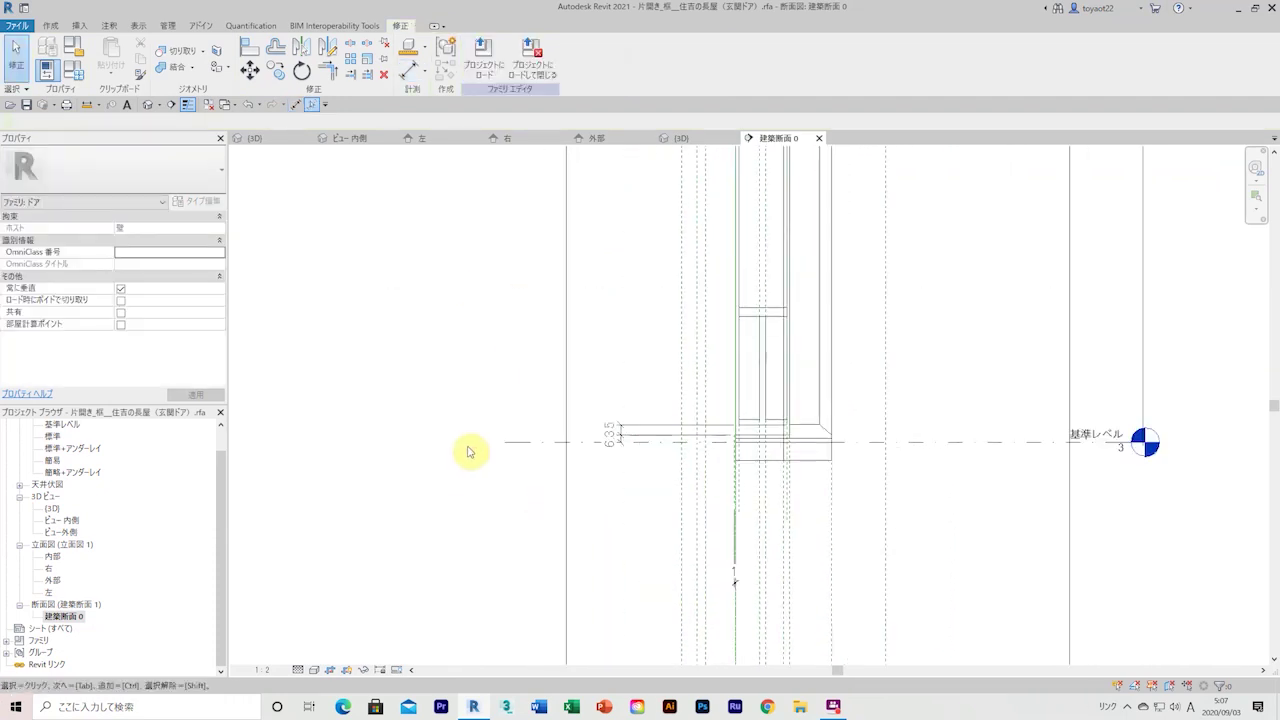
{"action": "scroll", "coordinate": [583, 462], "scroll_direction": "up", "scroll_amount": 3}
{"action": "scroll", "coordinate": [694, 343], "scroll_direction": "down", "scroll_amount": 3}
{"action": "scroll", "coordinate": [620, 345], "scroll_direction": "up", "scroll_amount": 3}
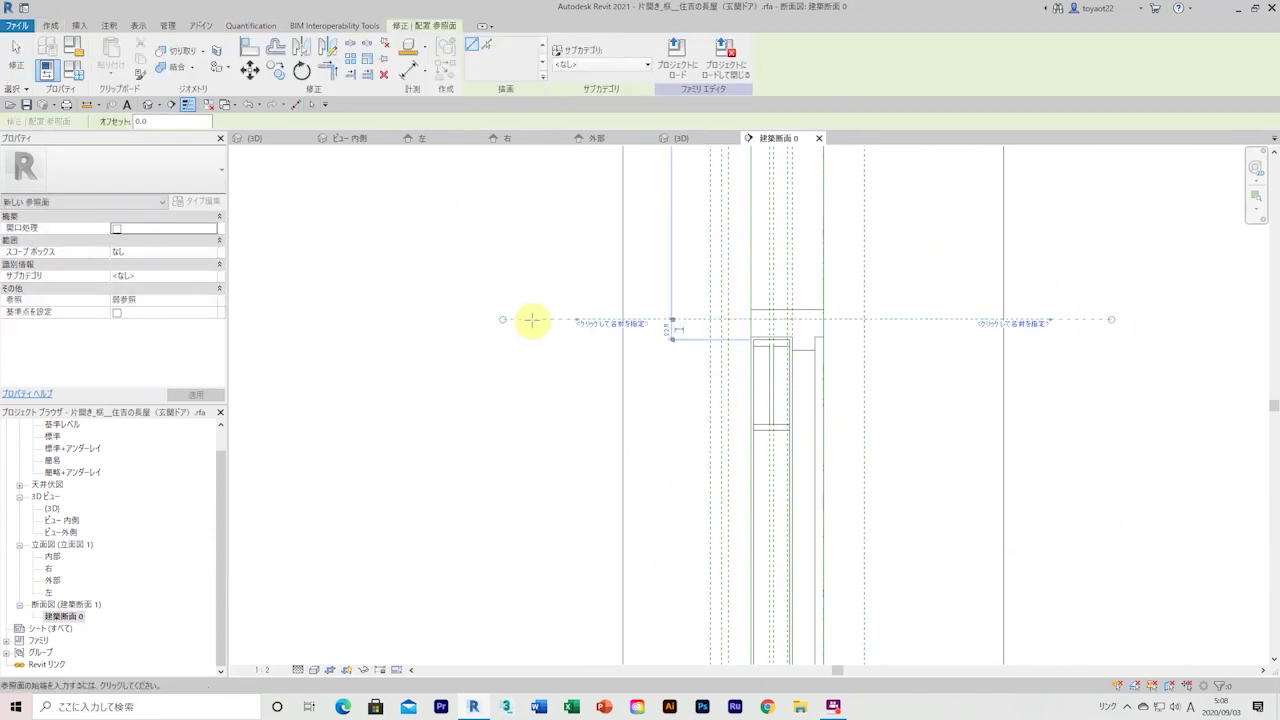
Check the 3D view and 外部 elevation, then return to the 建築断面 0 section
{"action": "key", "text": "d"}
{"action": "key", "text": "i"}
{"action": "scroll", "coordinate": [586, 523], "scroll_direction": "up", "scroll_amount": 3}
{"action": "scroll", "coordinate": [630, 560], "scroll_direction": "down", "scroll_amount": 3}
{"action": "key", "text": "Escape"}
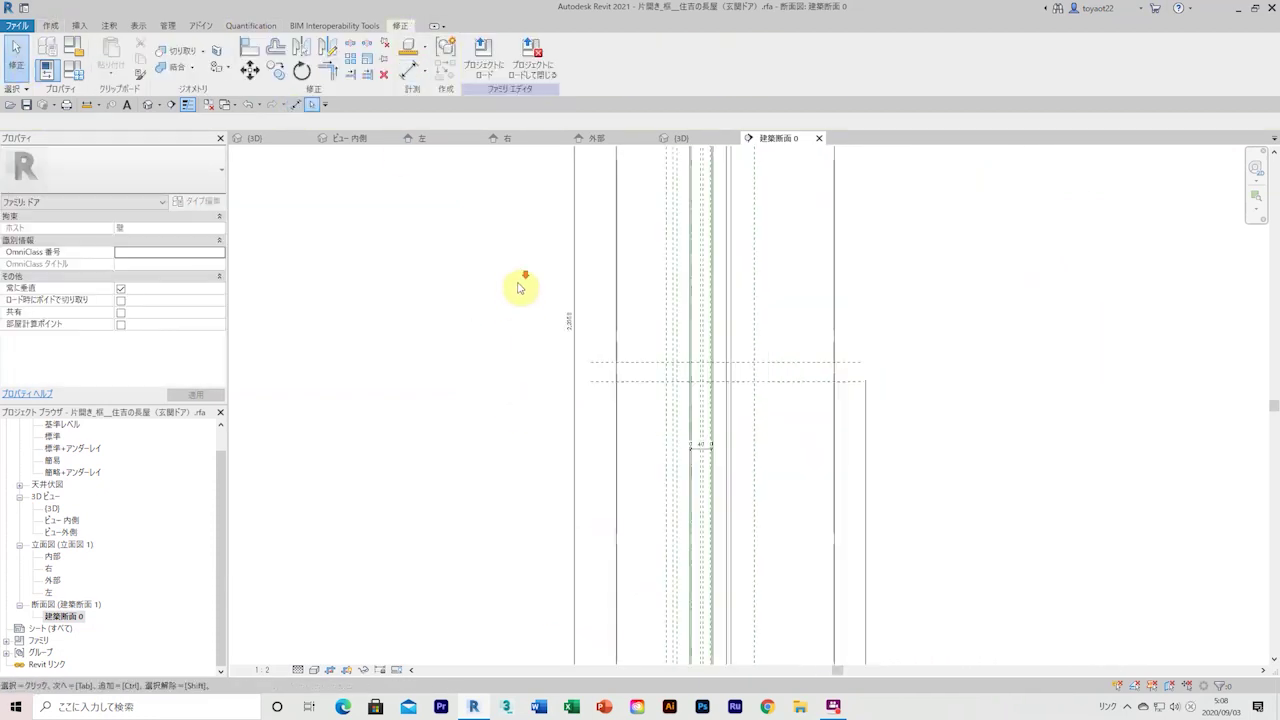
{"action": "left_click", "coordinate": [680, 138]}
{"action": "key", "text": "ctrl+shift+Tab"}
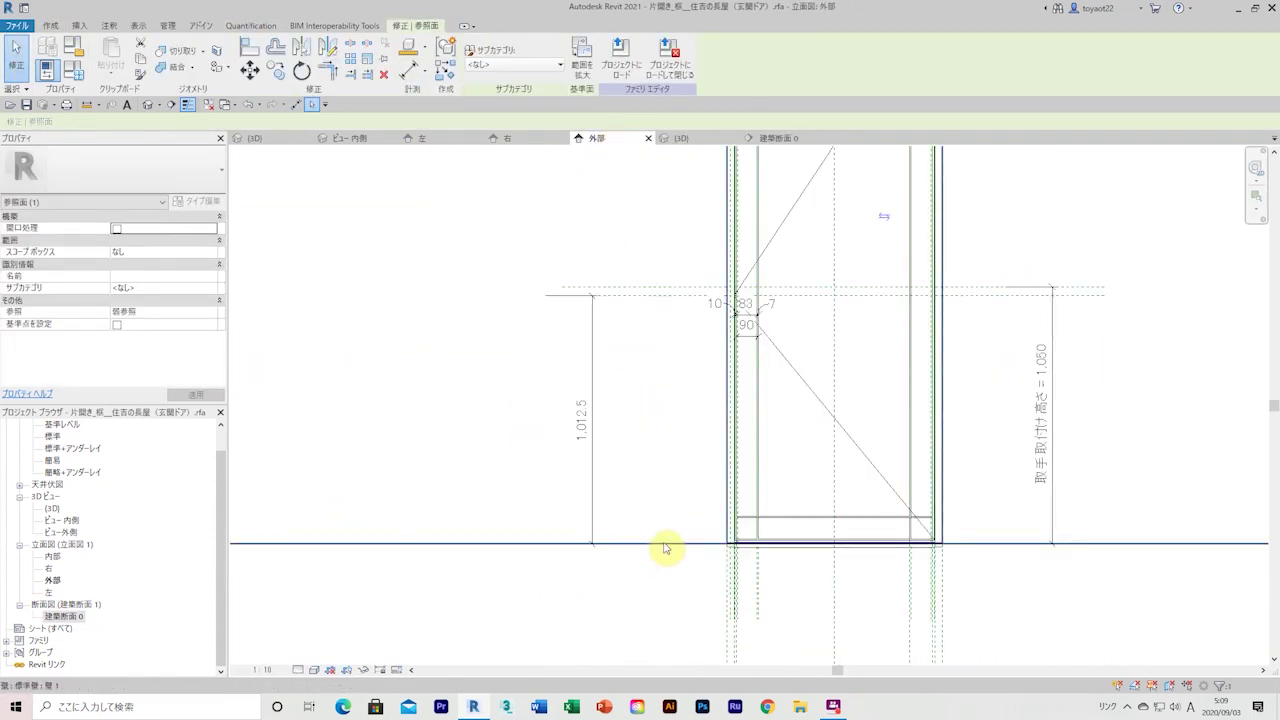
{"action": "key", "text": "ctrl+Tab"}
{"action": "key", "text": "ctrl+Tab"}
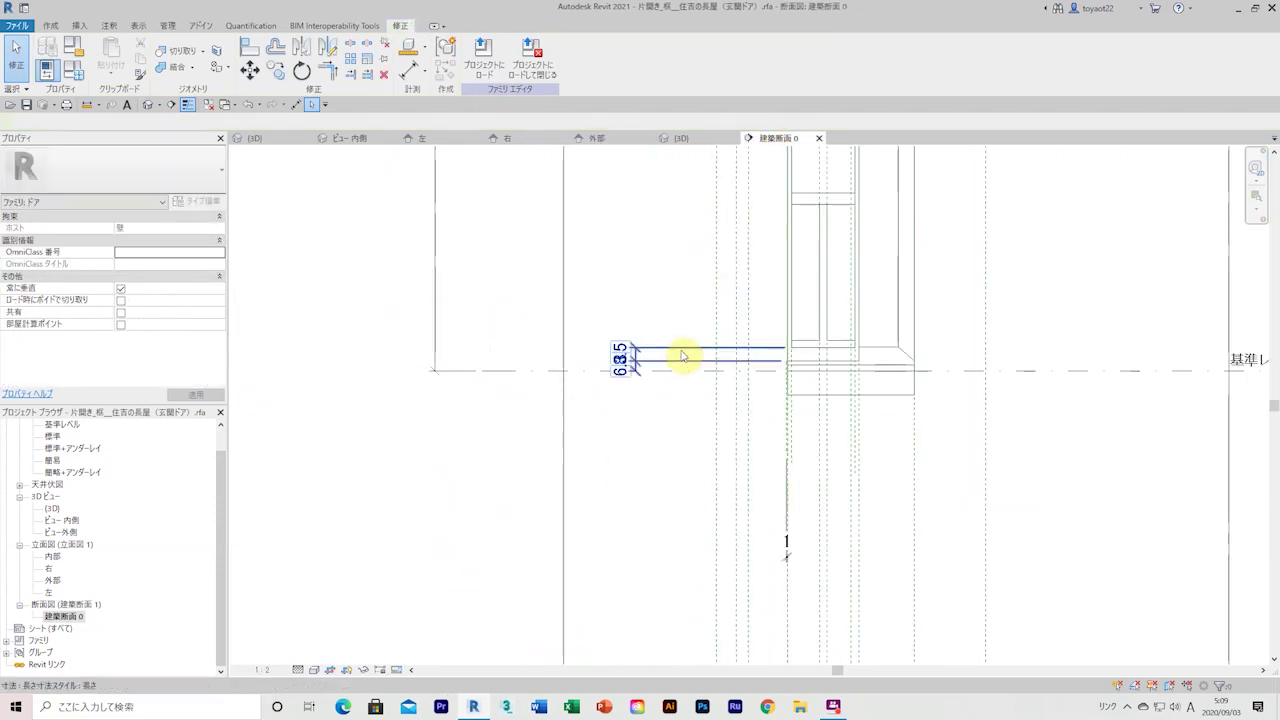
Set the threshold reference plane 5 above the base level
{"action": "left_click", "coordinate": [667, 360]}
{"action": "left_click", "coordinate": [620, 355]}
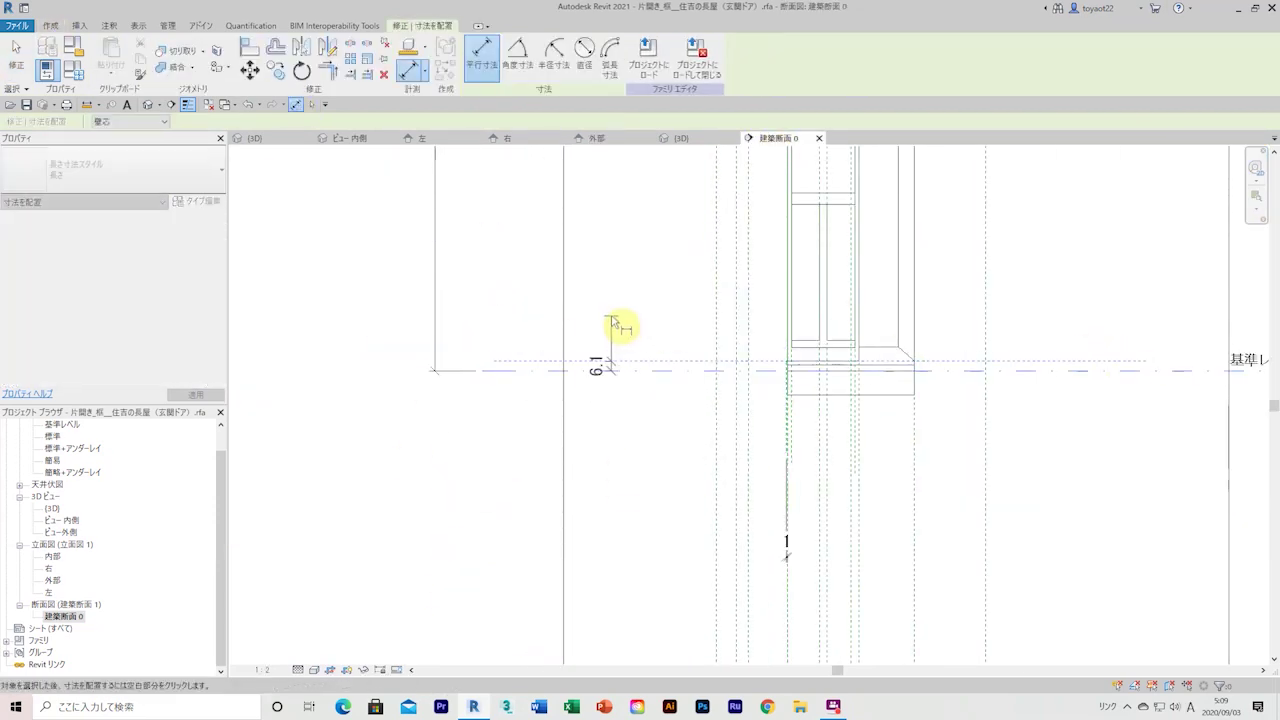
{"action": "type", "text": "5"}
{"action": "key", "text": "Return"}
Add a 2230 aligned height dimension for the door
{"action": "left_click", "coordinate": [295, 104]}
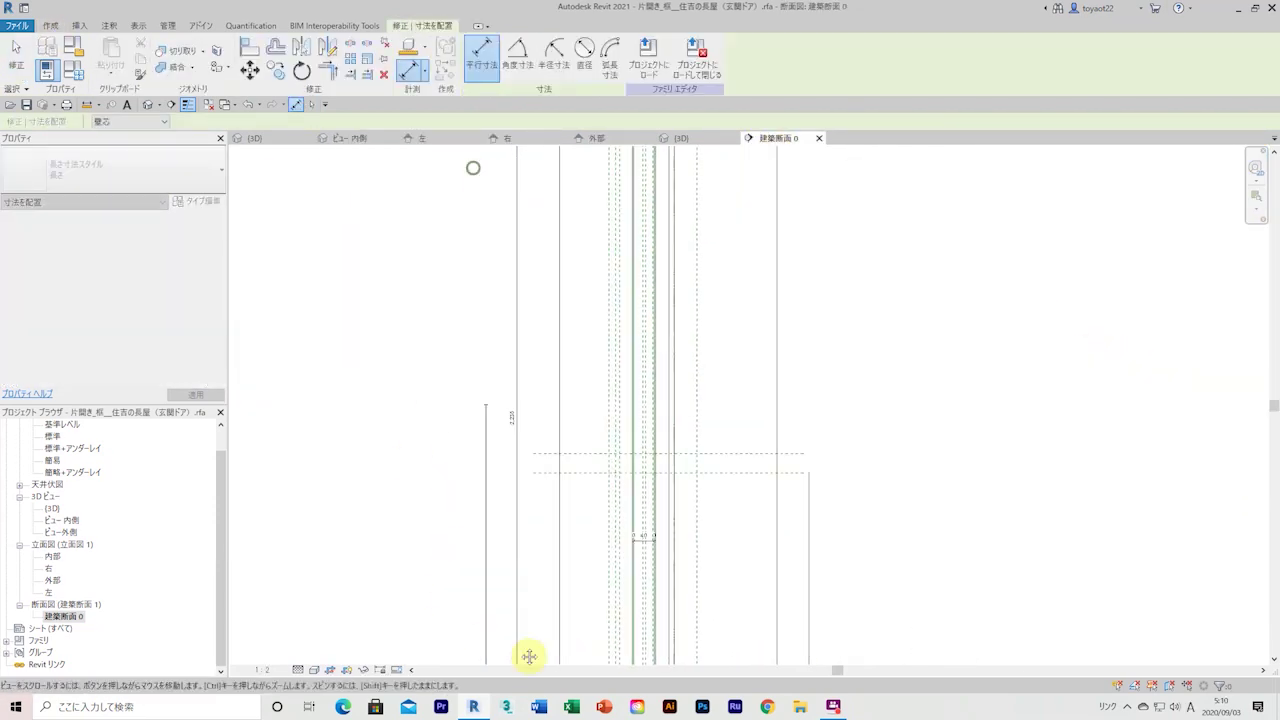
{"action": "left_click", "coordinate": [560, 252]}
{"action": "scroll", "coordinate": [571, 449], "scroll_direction": "down", "scroll_amount": 2}
{"action": "left_click", "coordinate": [557, 543]}
{"action": "key", "text": "Escape"}
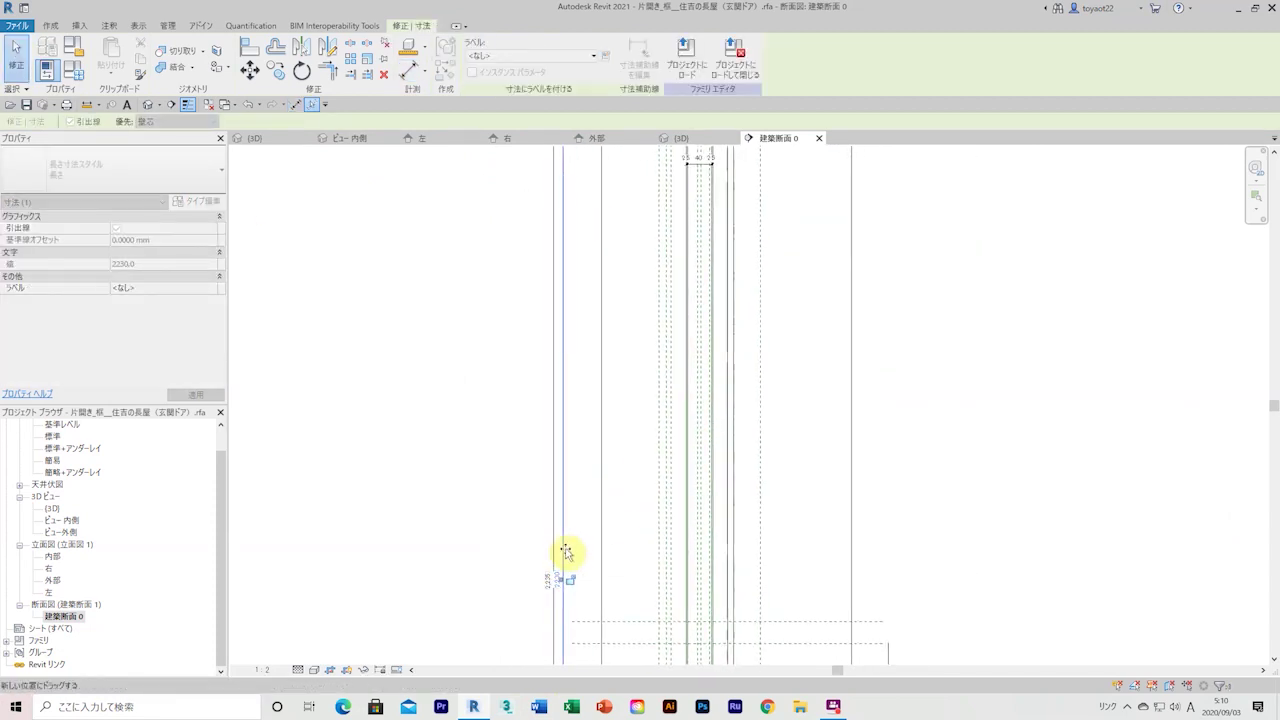
Select the threshold extrusion, then start the RP reference-plane tool below the threshold
{"action": "scroll", "coordinate": [668, 340], "scroll_direction": "up", "scroll_amount": 3}
{"action": "scroll", "coordinate": [706, 183], "scroll_direction": "up", "scroll_amount": 3}
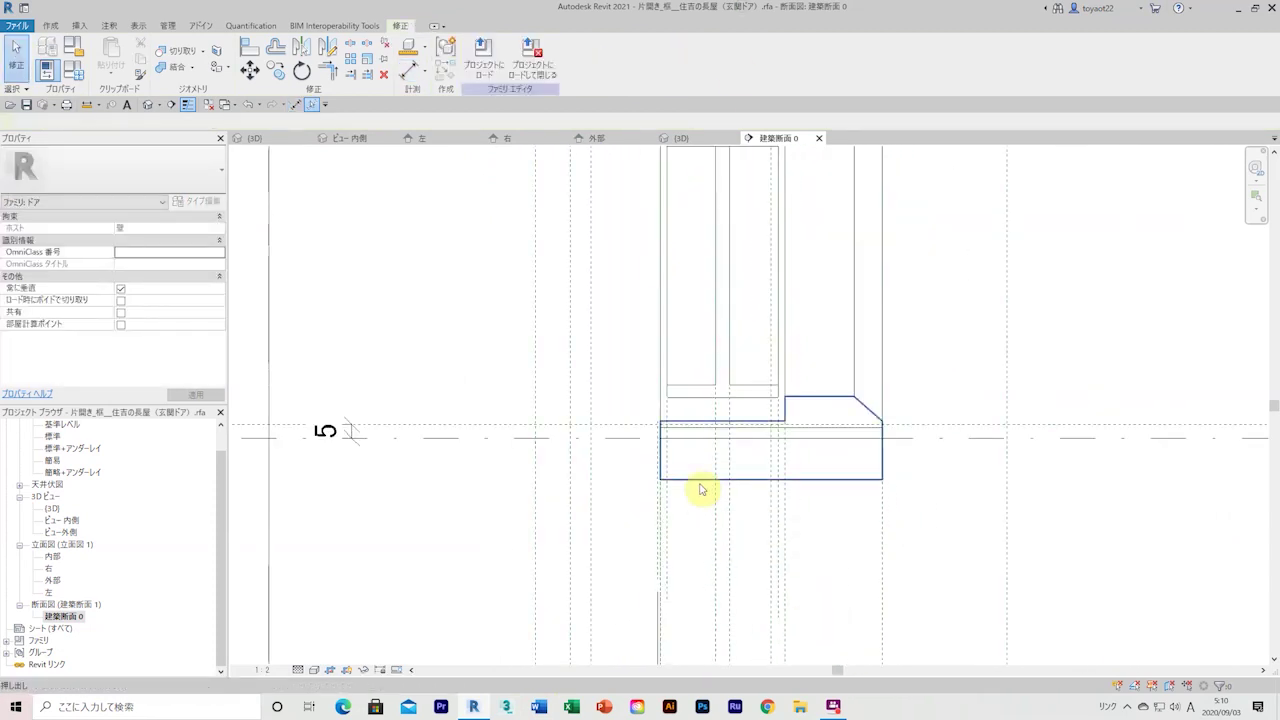
{"action": "left_click", "coordinate": [700, 484]}
{"action": "scroll", "coordinate": [700, 489], "scroll_direction": "down", "scroll_amount": 3}
{"action": "key", "text": "r"}
{"action": "key", "text": "p"}
{"action": "left_click", "coordinate": [423, 480]}
Draw the reference plane below the threshold and try the DI aligned dimension
{"action": "left_click", "coordinate": [1030, 480]}
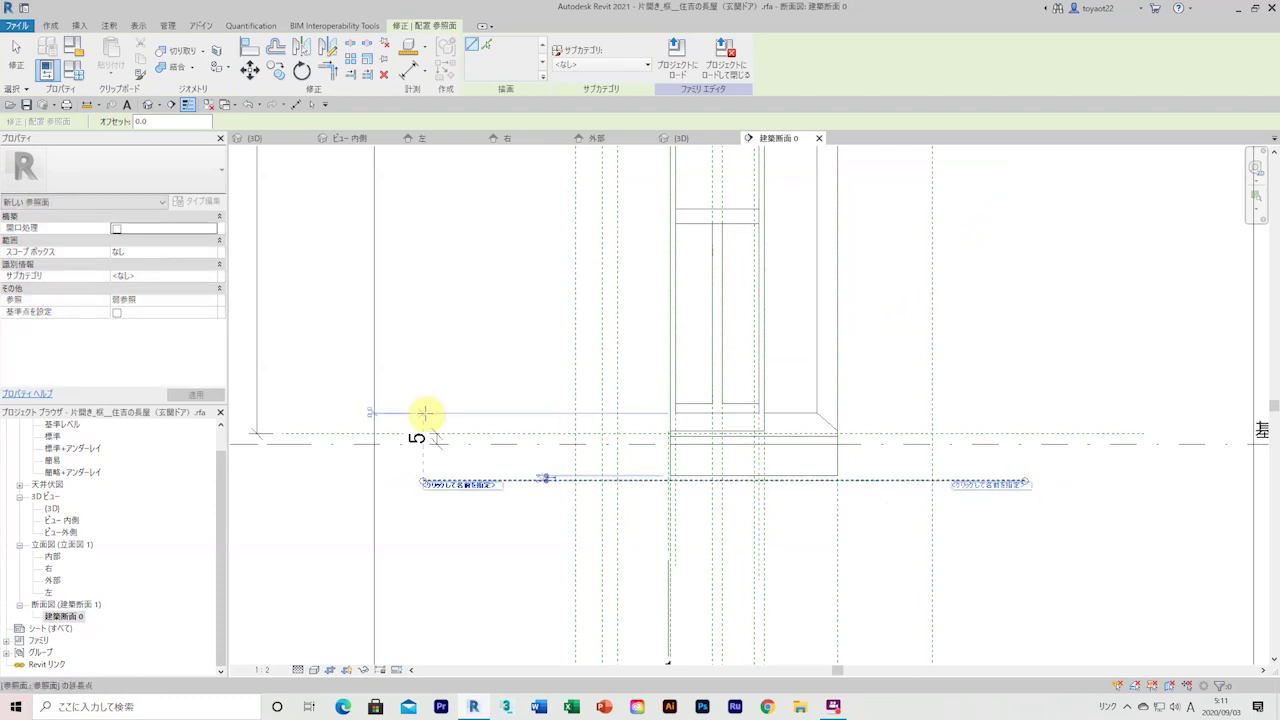
{"action": "key", "text": "d"}
{"action": "key", "text": "i"}
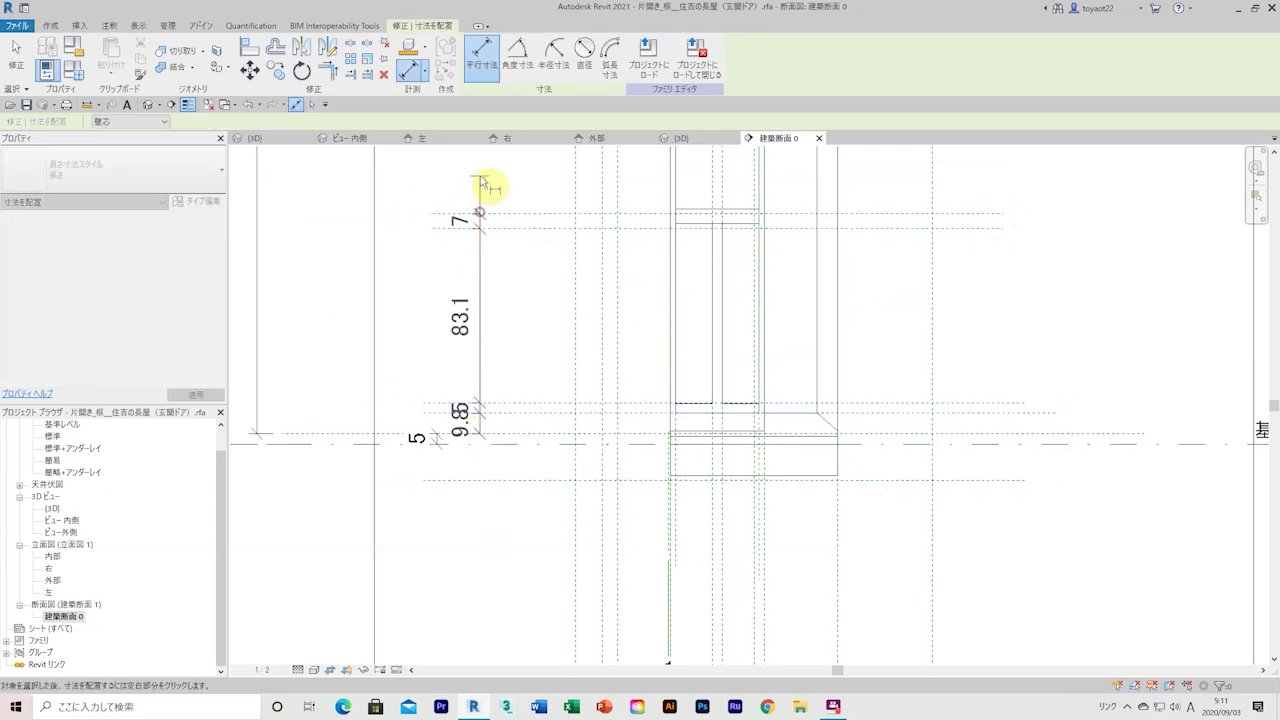
{"action": "scroll", "coordinate": [540, 425], "scroll_direction": "up", "scroll_amount": 3}
{"action": "scroll", "coordinate": [520, 430], "scroll_direction": "down", "scroll_amount": 3}
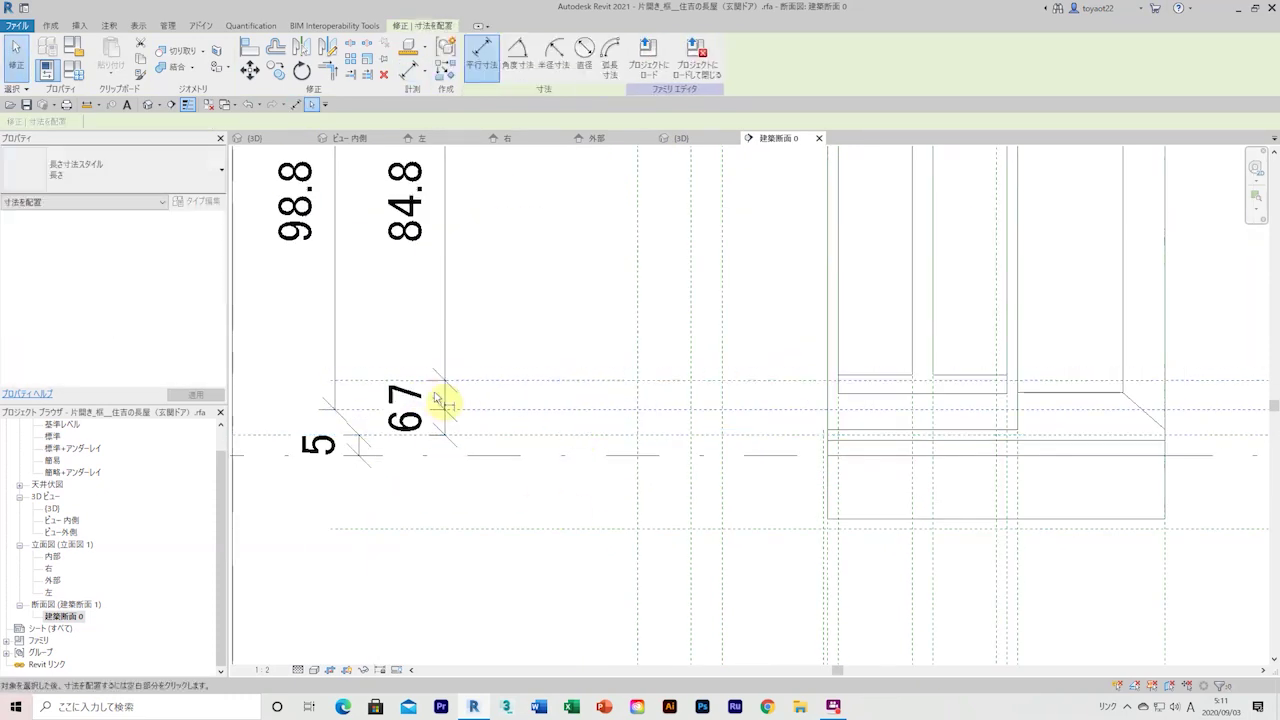
{"action": "key", "text": "Escape"}
{"action": "key", "text": "Escape"}
Select the door head reference plane and the threshold extrusion, then restart the RP command
{"action": "left_click", "coordinate": [472, 213]}
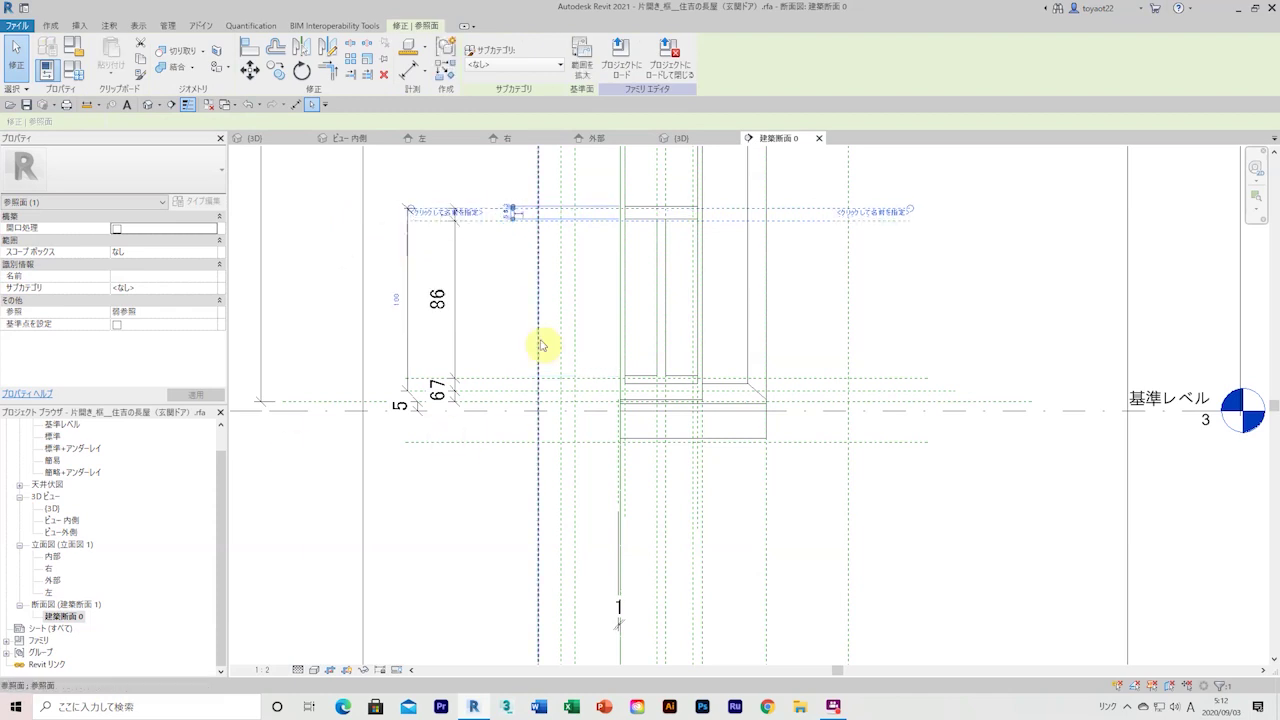
{"action": "scroll", "coordinate": [540, 345], "scroll_direction": "up", "scroll_amount": 2}
{"action": "left_click", "coordinate": [514, 586]}
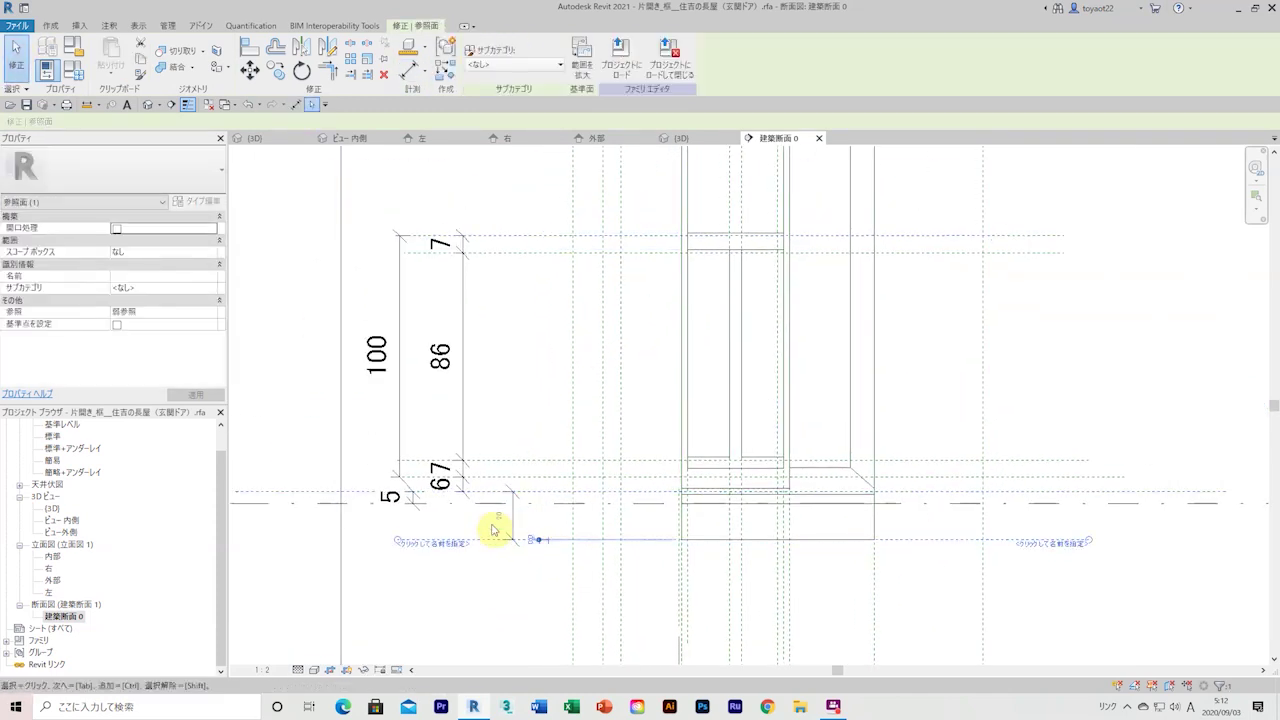
{"action": "scroll", "coordinate": [895, 510], "scroll_direction": "up", "scroll_amount": 3}
{"action": "scroll", "coordinate": [785, 440], "scroll_direction": "down", "scroll_amount": 3}
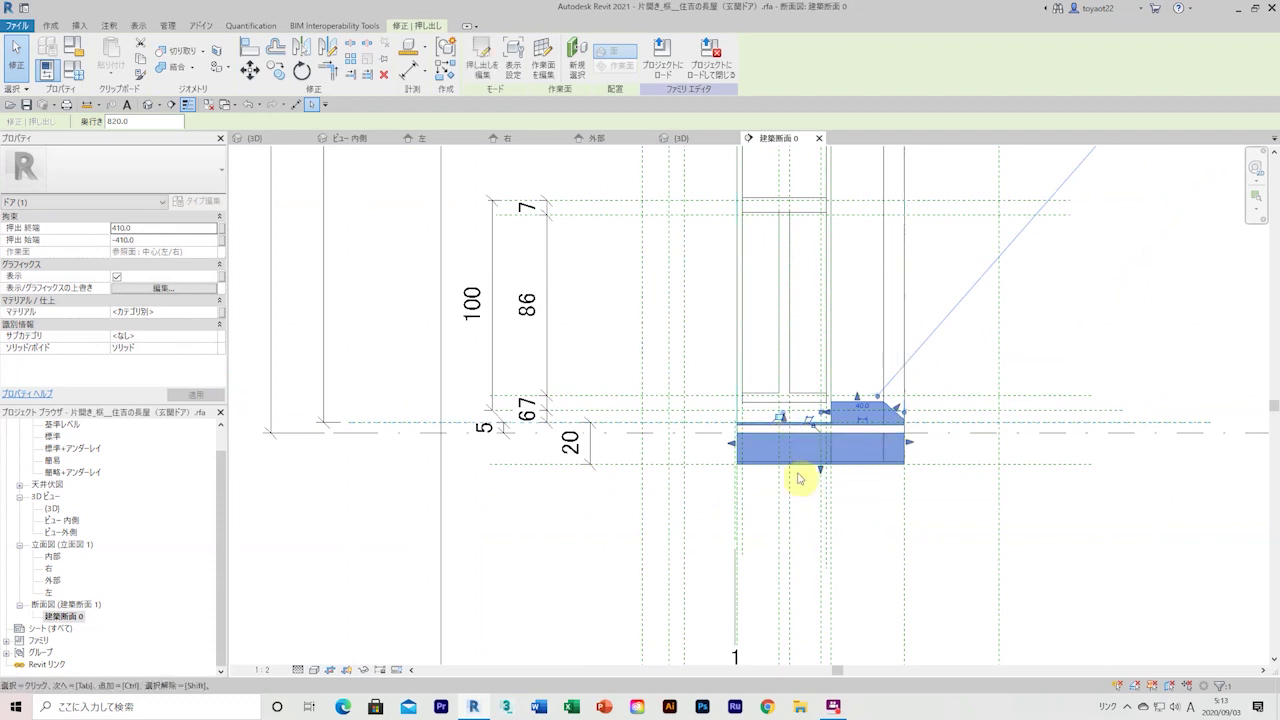
{"action": "left_click", "coordinate": [614, 363]}
{"action": "key", "text": "r"}
{"action": "key", "text": "p"}
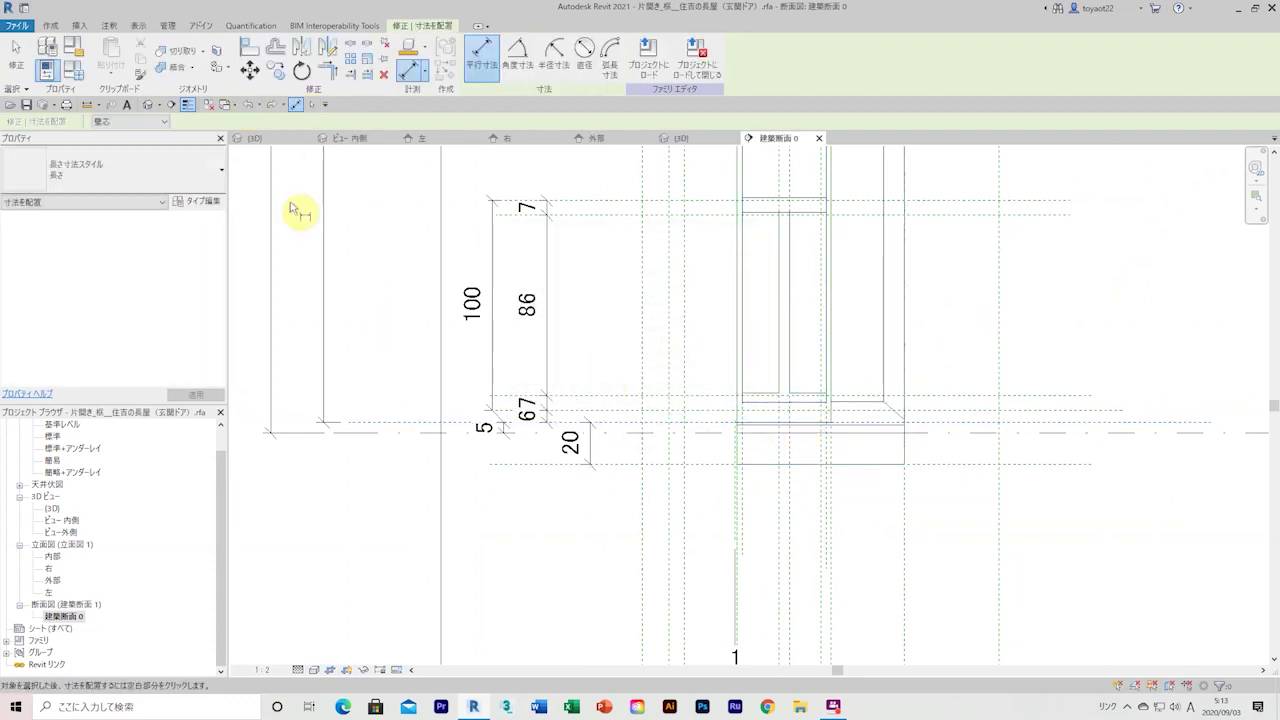
Start DI aligned dimensions beside the 20 dimension, centring the threshold in view
{"action": "key", "text": "Escape"}
{"action": "scroll", "coordinate": [862, 211], "scroll_direction": "up", "scroll_amount": 3}
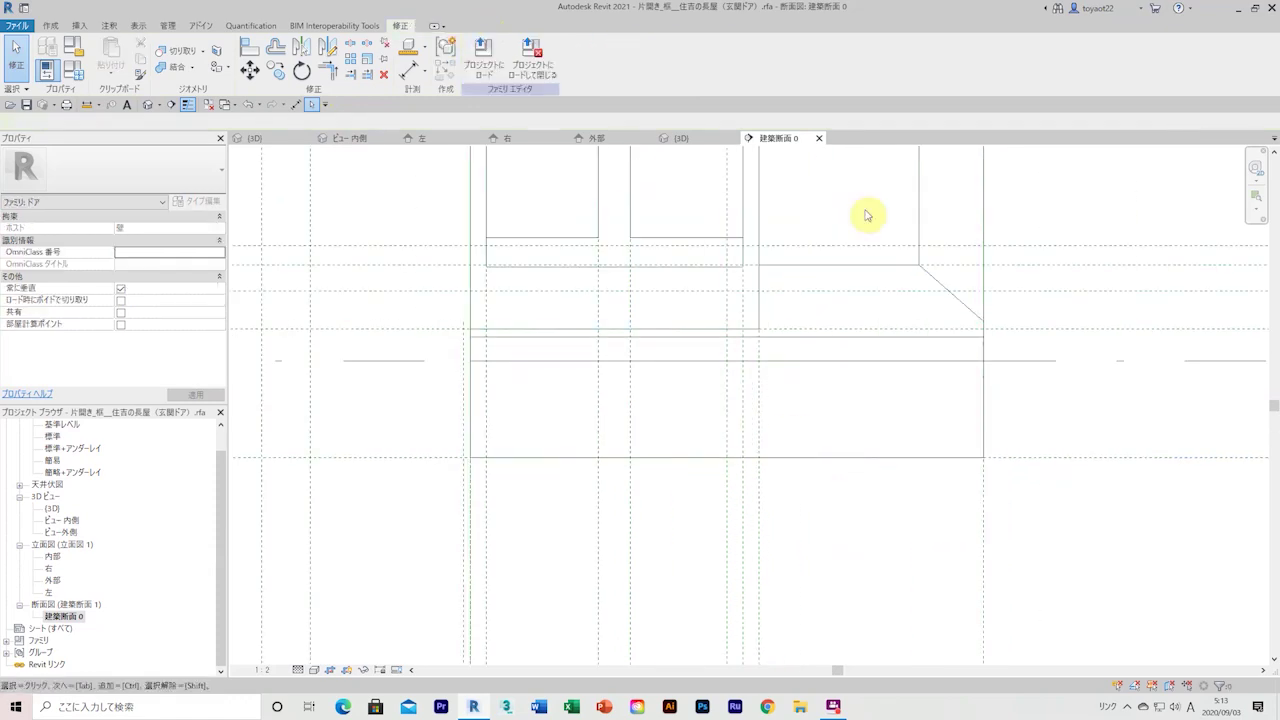
{"action": "left_click", "coordinate": [300, 333]}
{"action": "key", "text": "d"}
{"action": "key", "text": "i"}
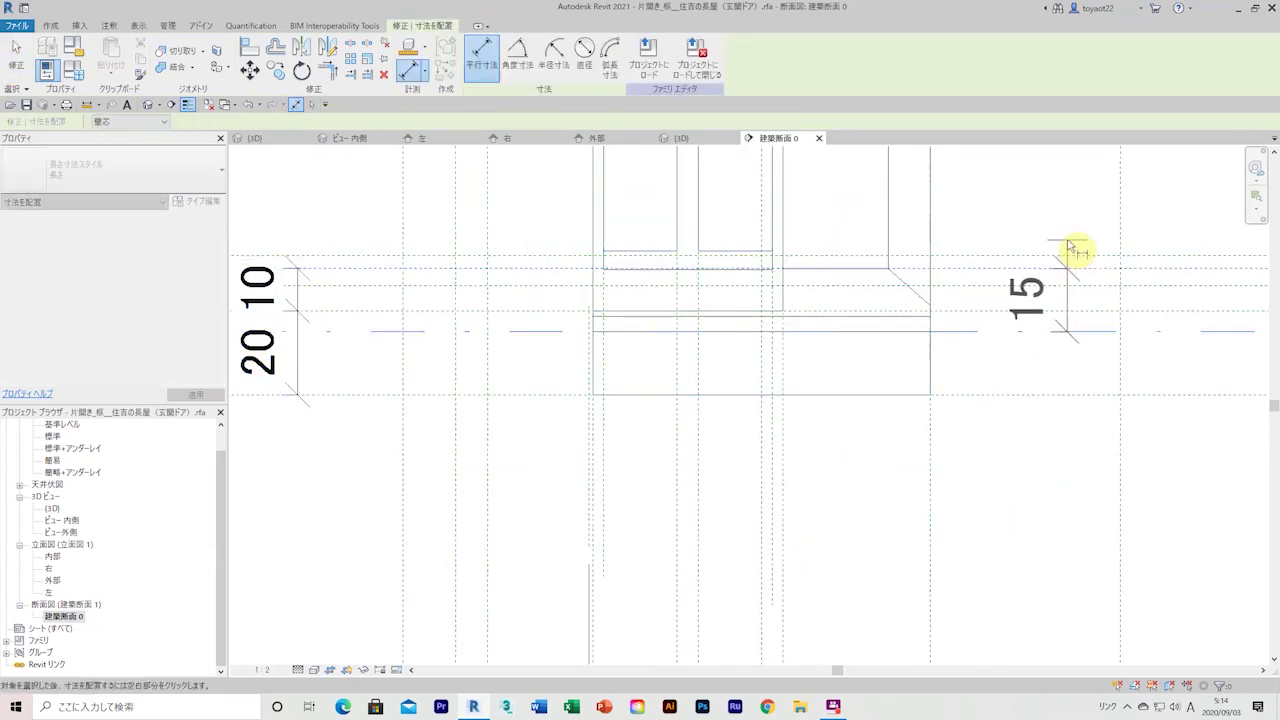
{"action": "scroll", "coordinate": [1000, 429], "scroll_direction": "down", "scroll_amount": 5}
{"action": "middle_click_drag", "start_coordinate": [1000, 429], "coordinate": [712, 517]}
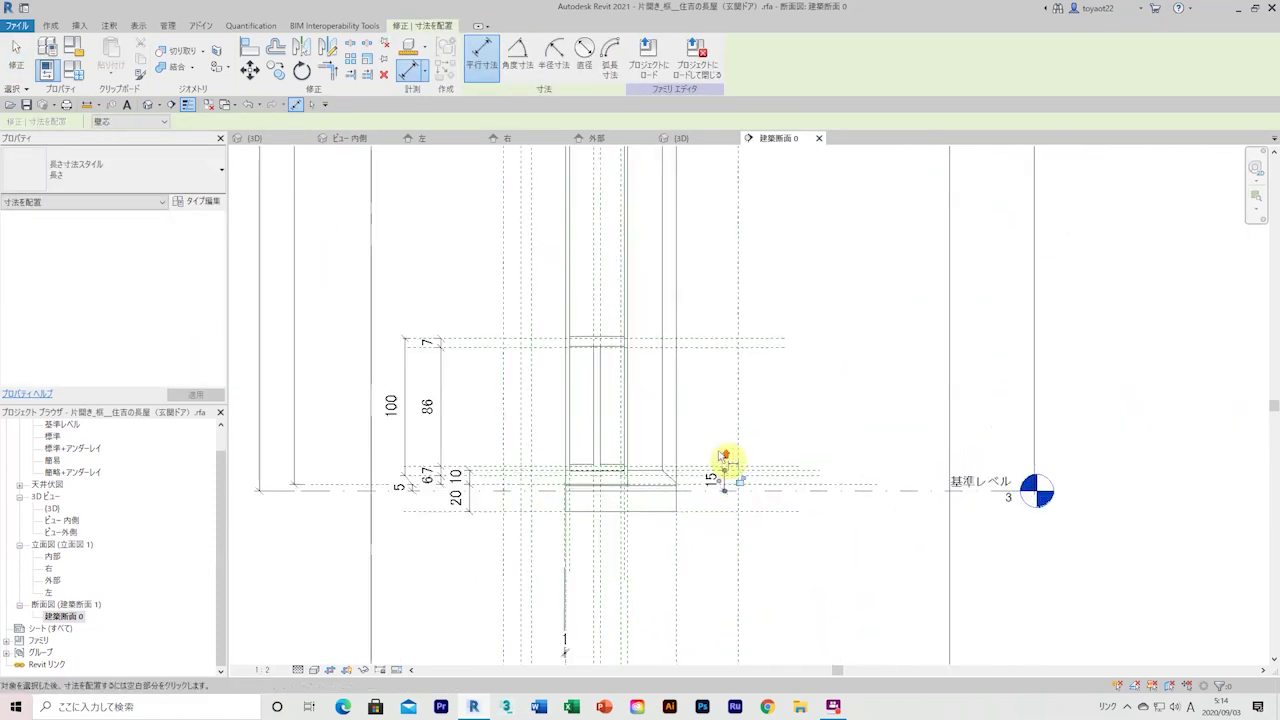
{"action": "scroll", "coordinate": [729, 457], "scroll_direction": "up", "scroll_amount": 3}
{"action": "scroll", "coordinate": [1000, 400], "scroll_direction": "up", "scroll_amount": 1}
{"action": "middle_click_drag", "start_coordinate": [1143, 389], "coordinate": [1158, 412]}
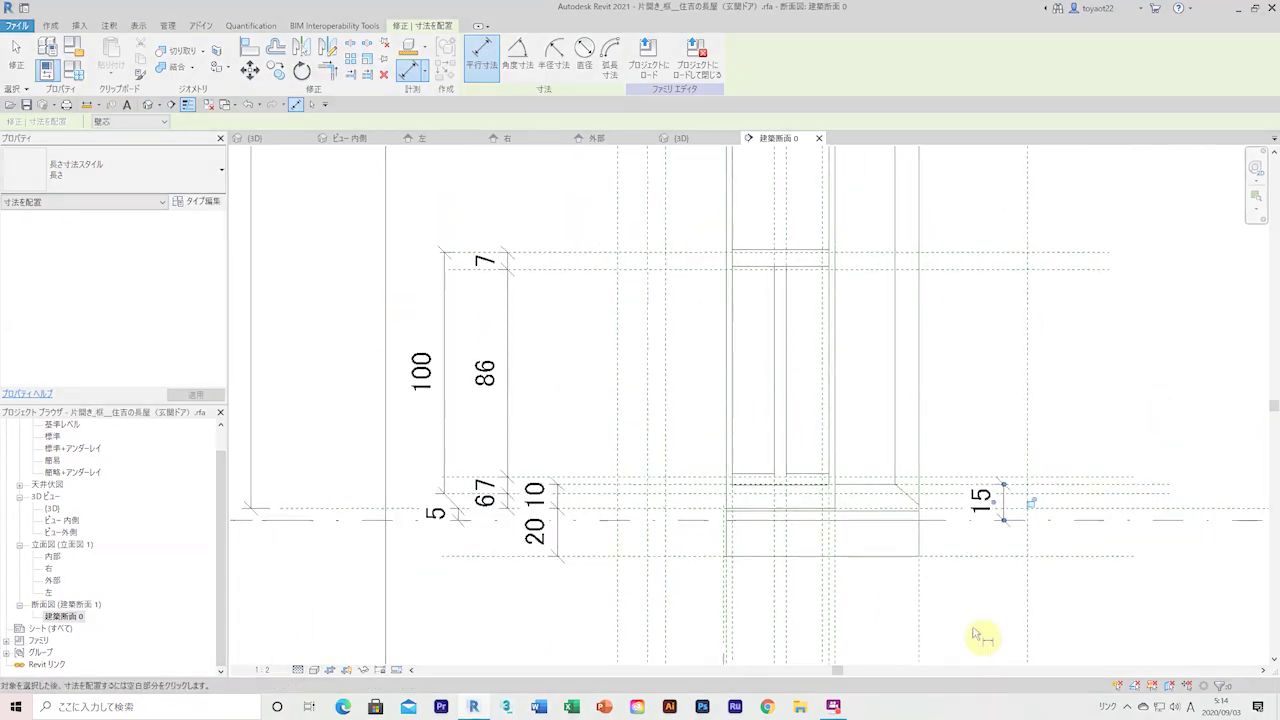